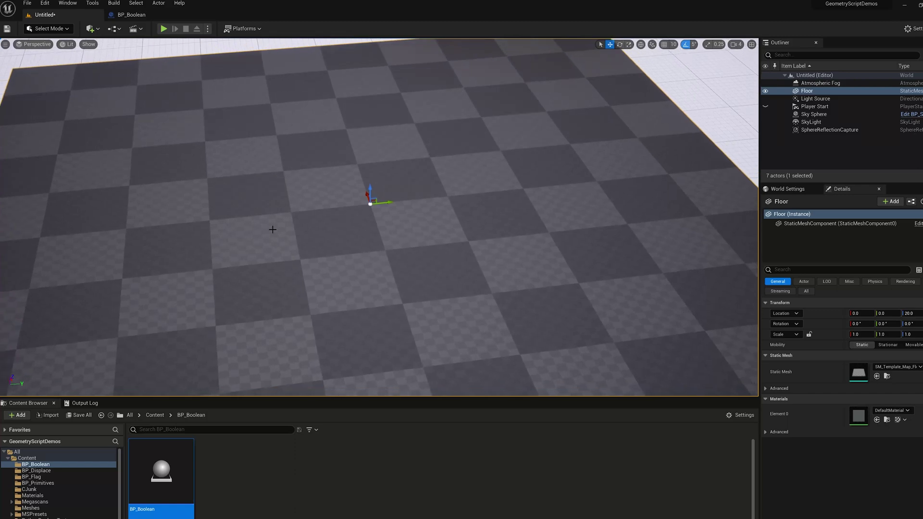
- Switch to the BP_Boolean Blueprint tab to show its Event Graph
left_click(135, 19)
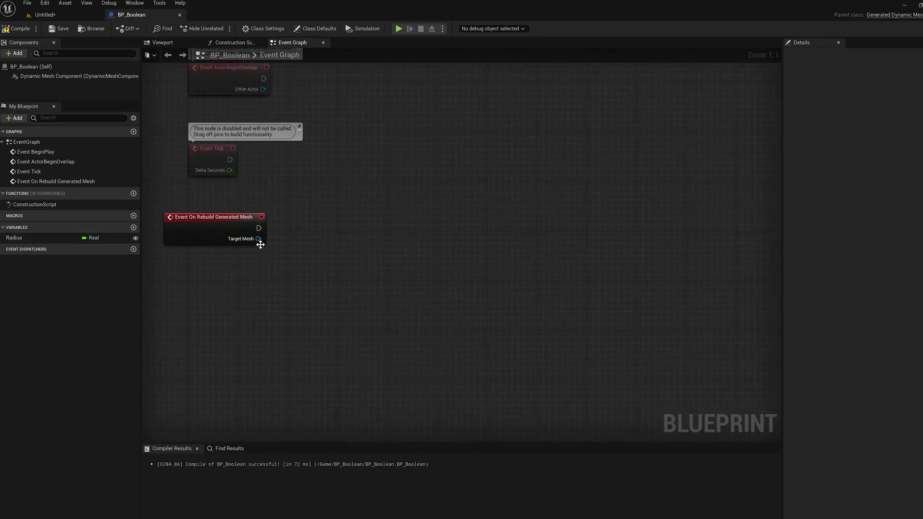
- Add an Append Box node fed by the rebuild event's Target Mesh
left_click_drag(258, 239, 337, 223)
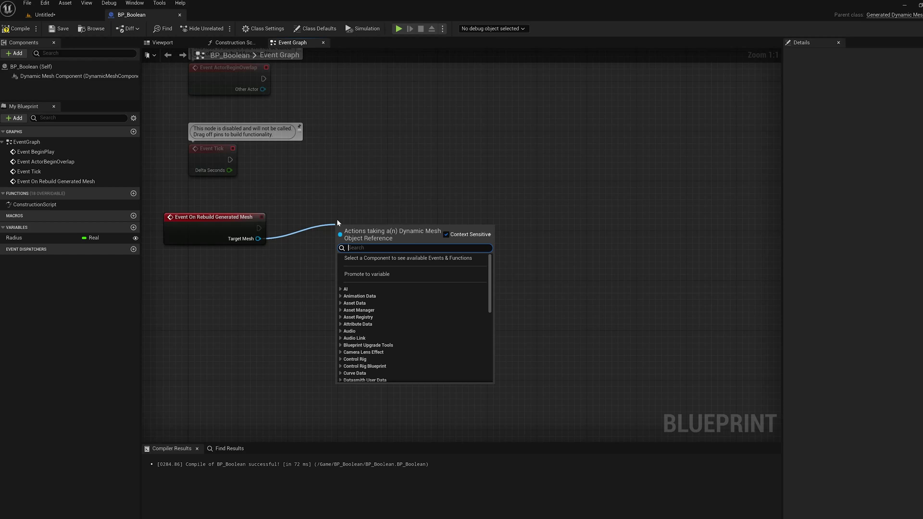
type("append box")
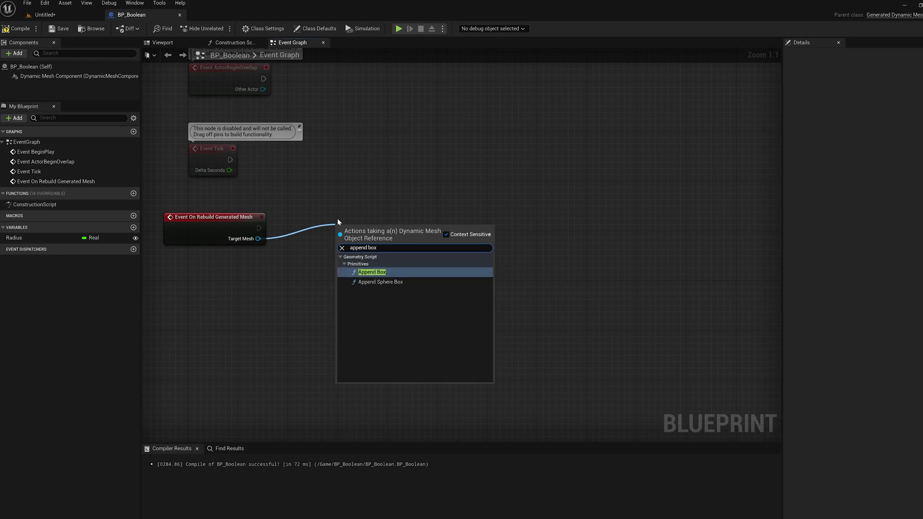
left_click(373, 272)
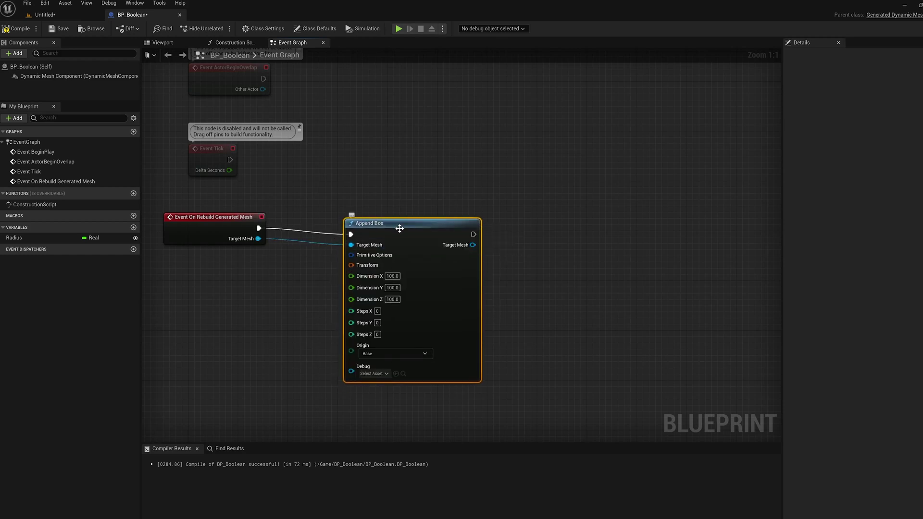
left_click_drag(399, 228, 399, 223)
right_click_drag(369, 281, 314, 279)
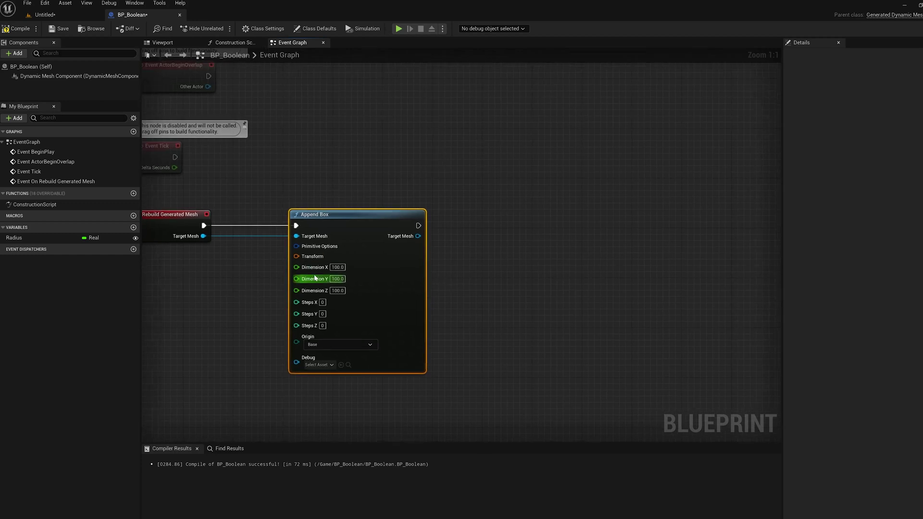
right_click_drag(473, 275, 427, 267)
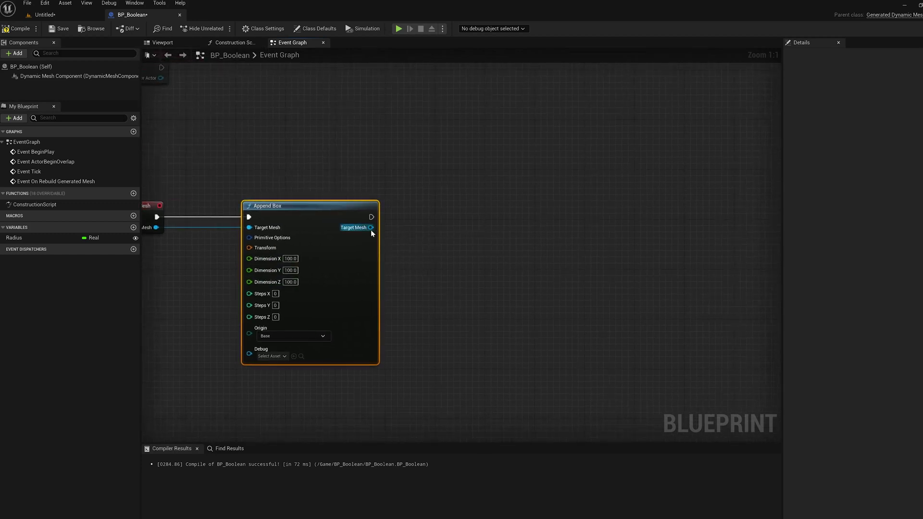
- Add an Apply Mesh Boolean node after Append Box and position it to the right
left_click_drag(371, 227, 518, 225)
type("app")
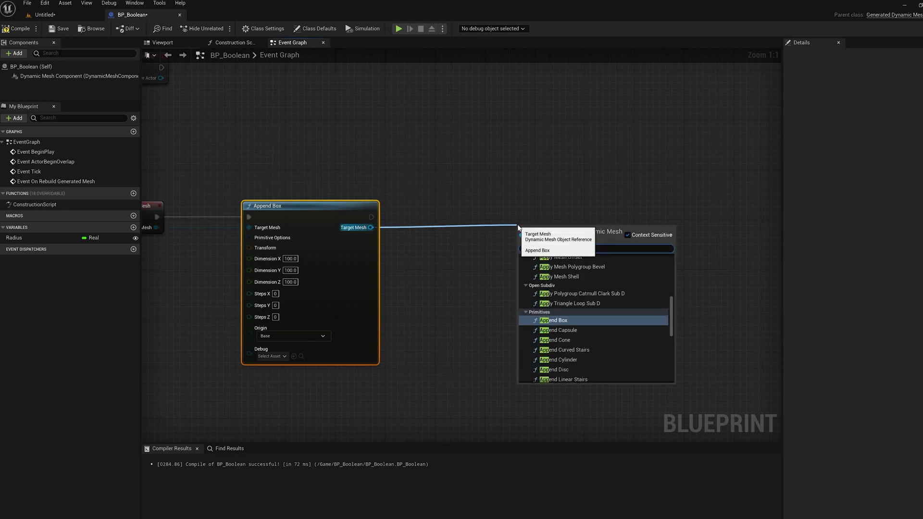
type("ly mesh bo")
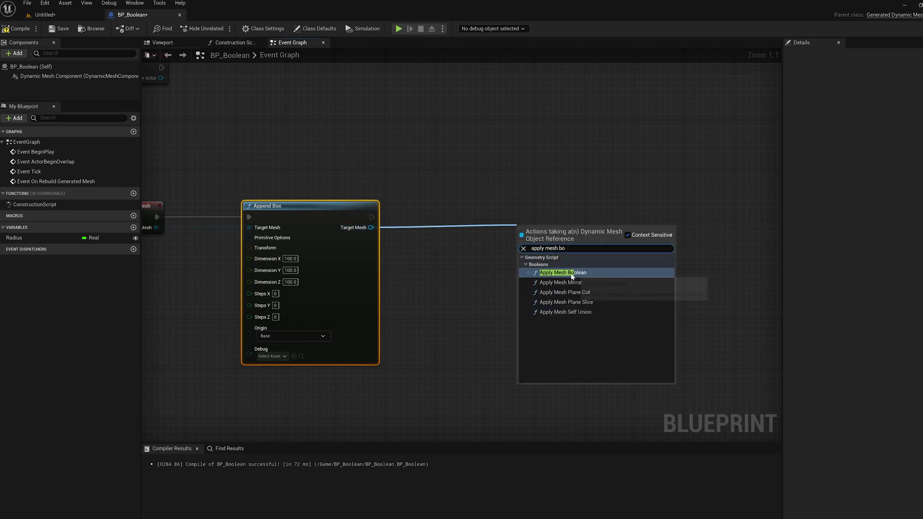
left_click(572, 273)
right_click_drag(521, 280, 489, 281)
left_click_drag(561, 215, 577, 215)
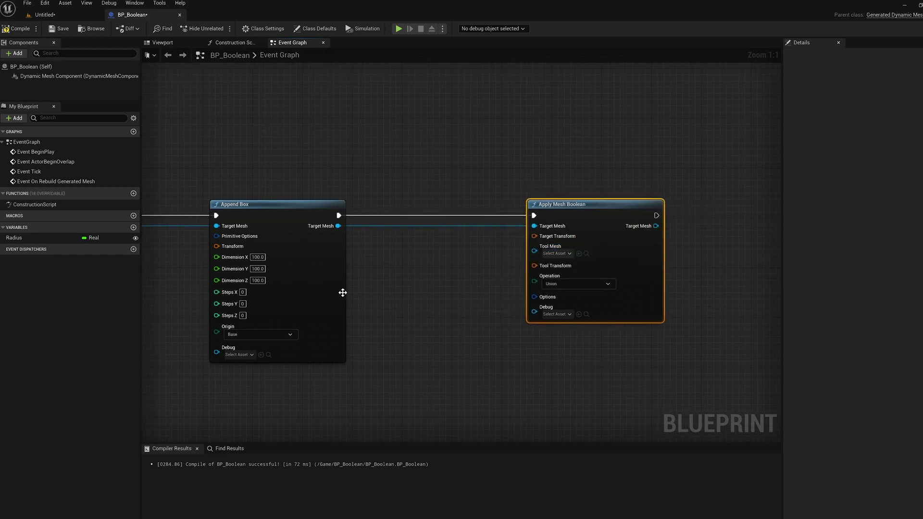
right_click_drag(518, 276, 470, 269)
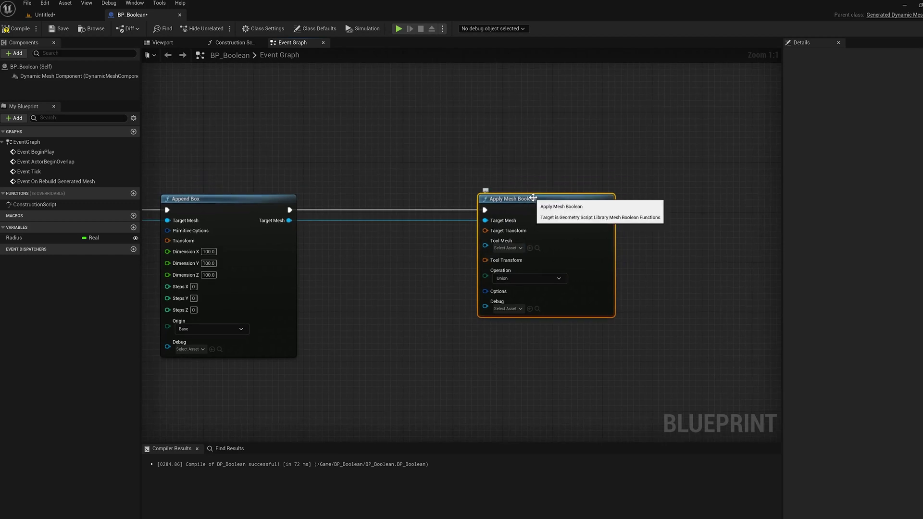
left_click_drag(530, 193, 598, 194)
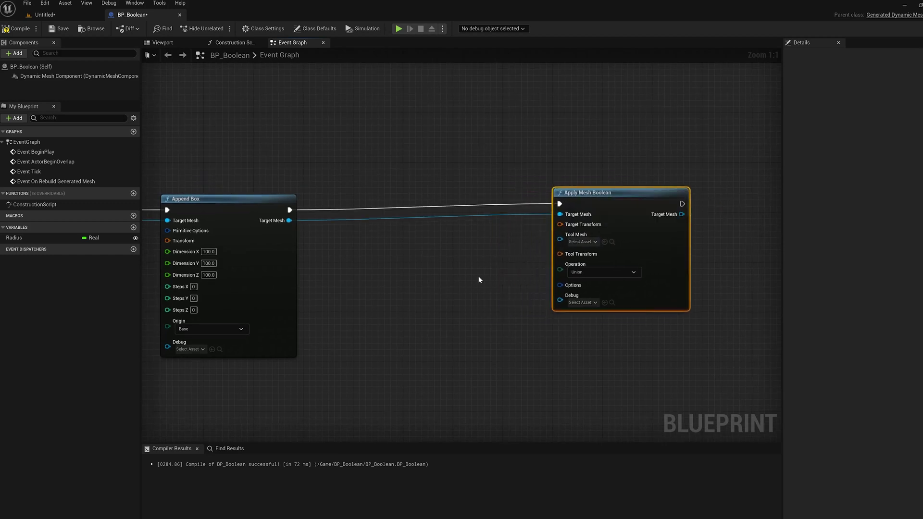
- Add an Allocate Compute Mesh node that runs after Append Box
right_click_drag(478, 276, 503, 207)
right_click(373, 314)
type("allocate com")
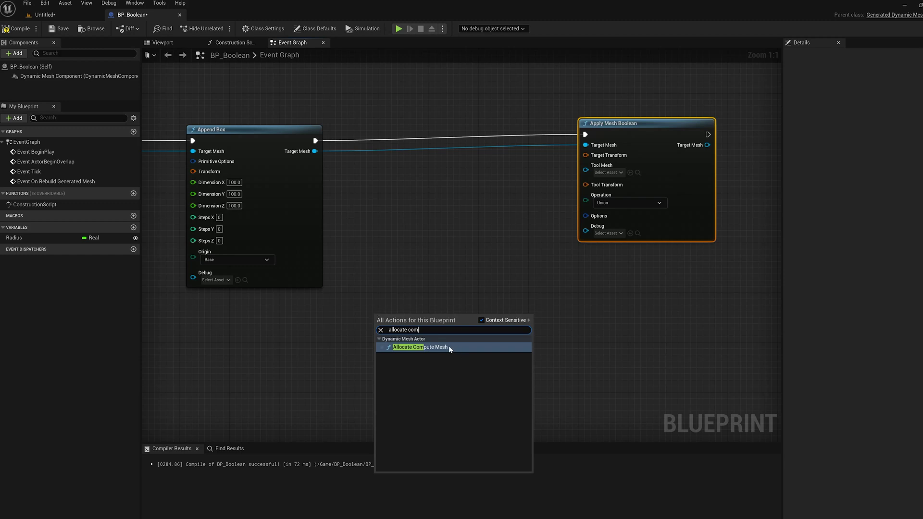
left_click(449, 347)
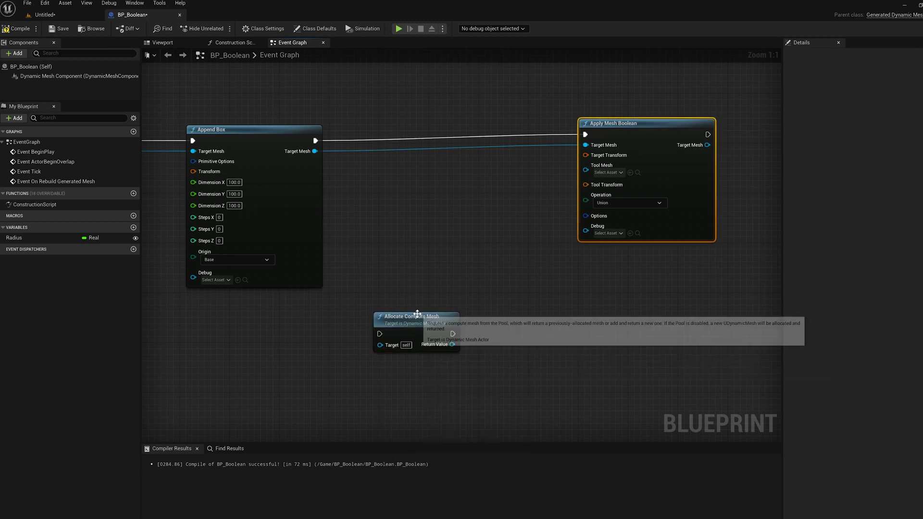
left_click_drag(429, 324, 444, 291)
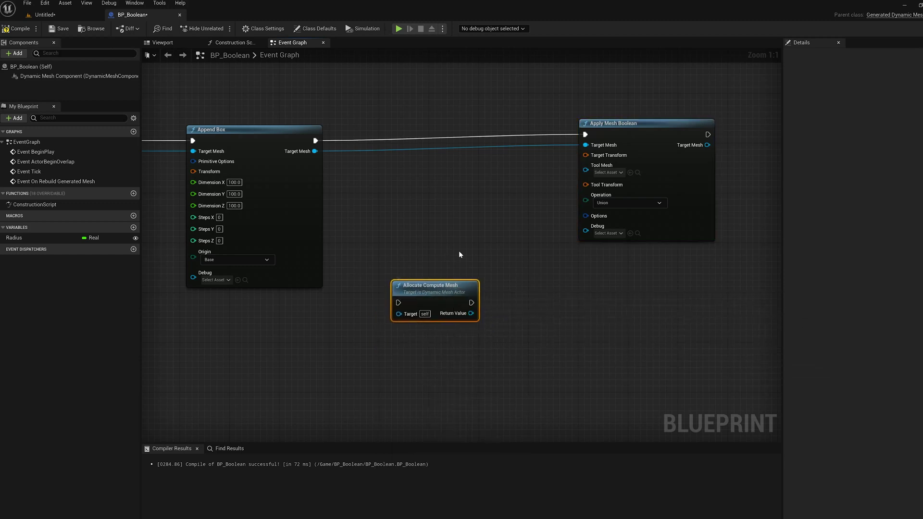
left_click_drag(315, 141, 398, 303)
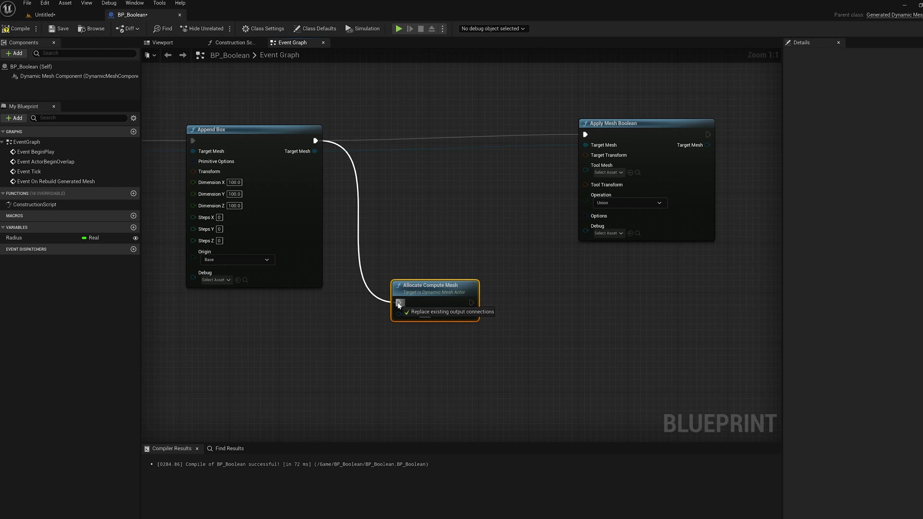
- Add Append Sphere Box on the allocated mesh, split its Transform, and set Location Z to 100
right_click_drag(627, 123, 534, 137)
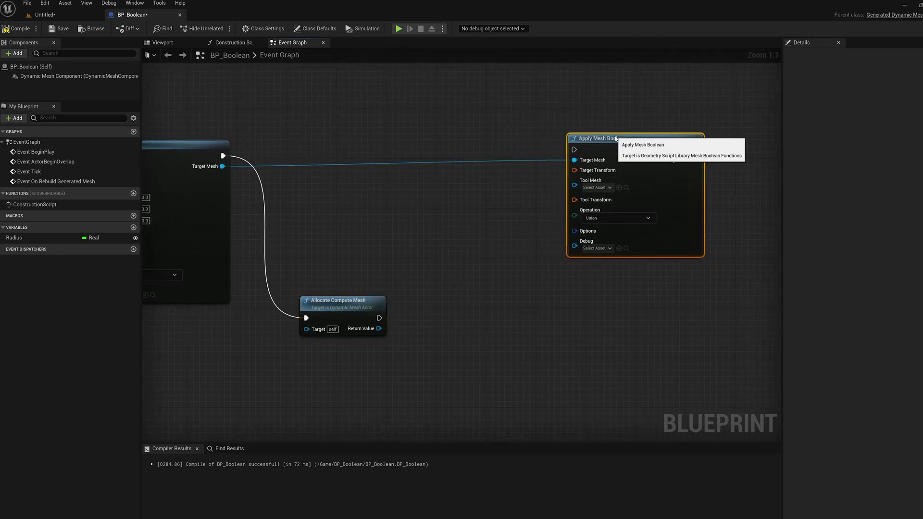
left_click_drag(533, 136, 618, 136)
right_click_drag(382, 329, 344, 320)
left_click_drag(345, 319, 389, 314)
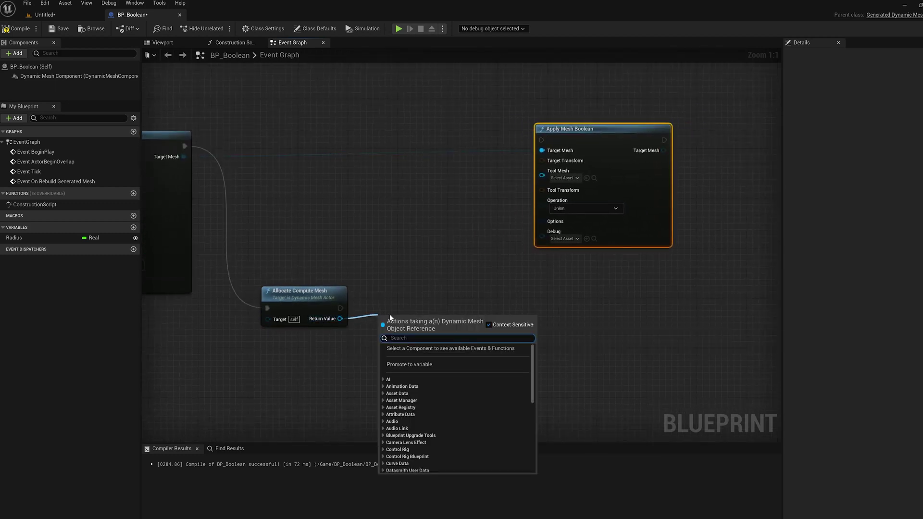
type("append sph")
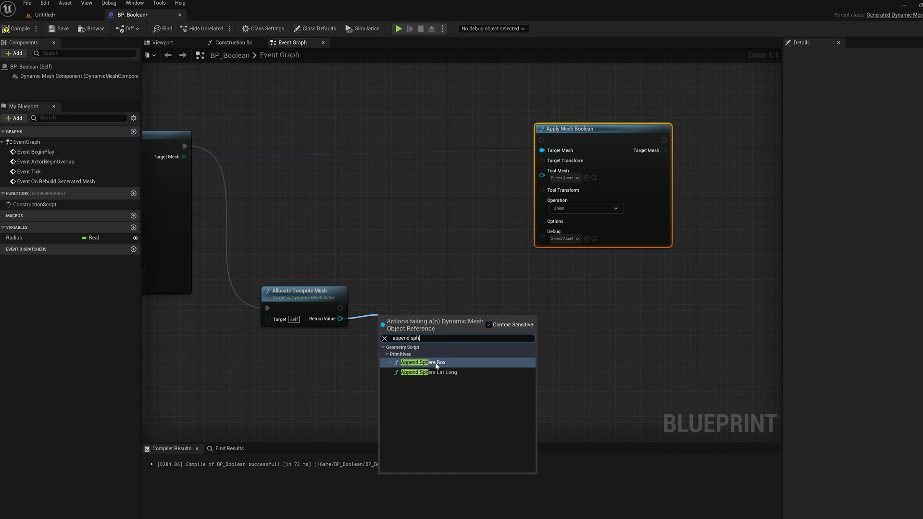
left_click(435, 363)
right_click(405, 334)
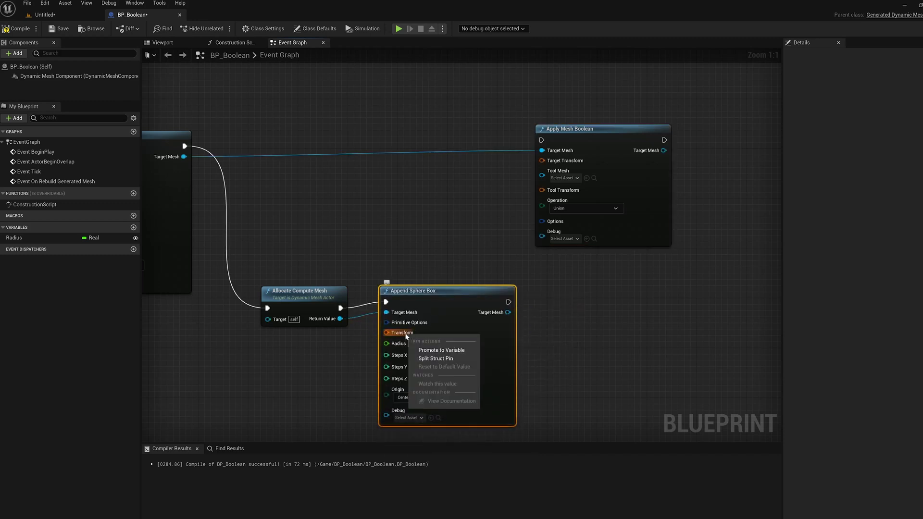
left_click(436, 358)
mouse_move(410, 256)
right_mouse_down()
mouse_move(434, 215)
mouse_move(431, 185)
right_mouse_up()
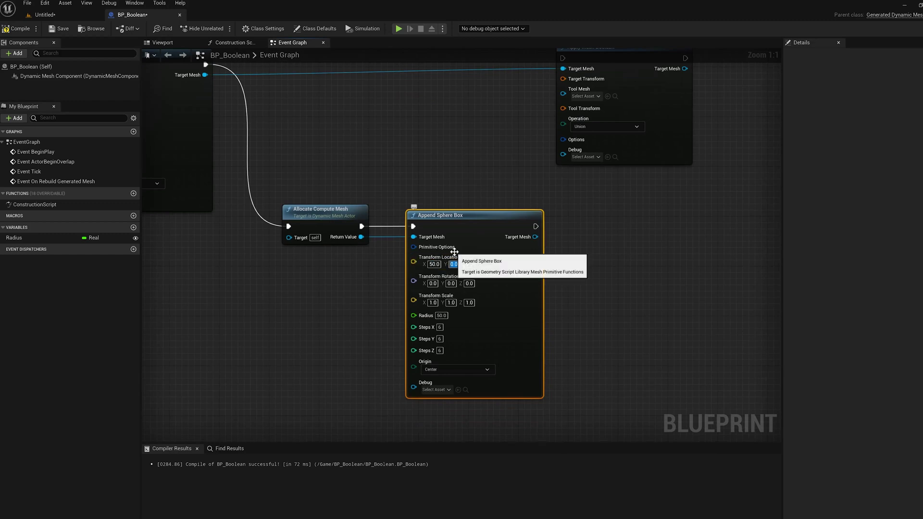
left_click(477, 264)
type("100.0")
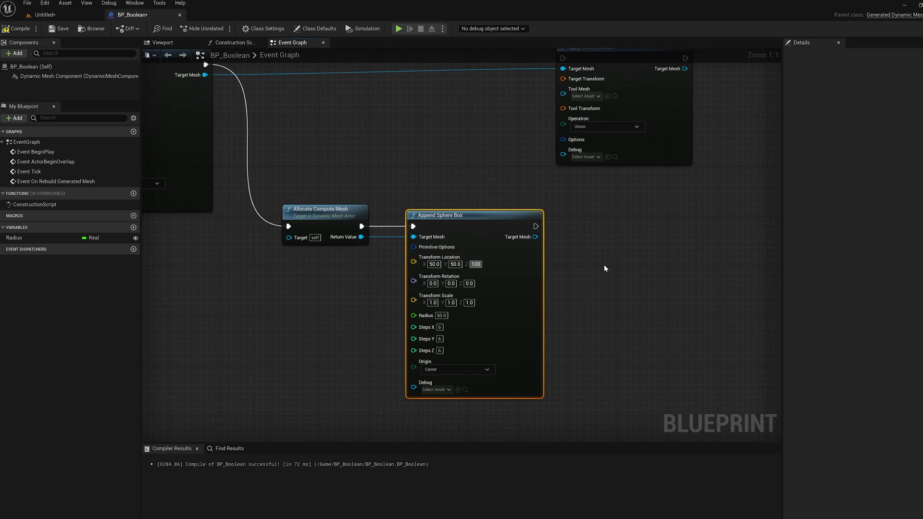
right_click_drag(605, 268, 571, 254)
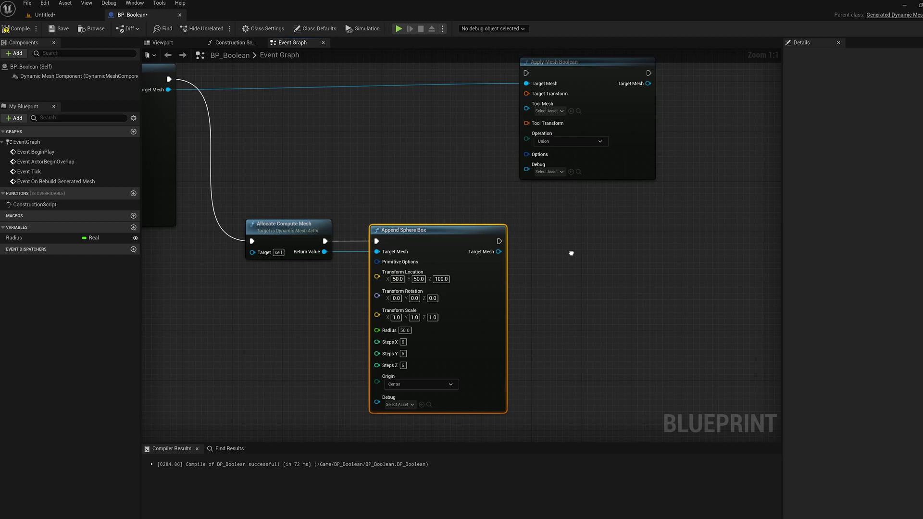
right_click_drag(634, 247, 588, 264)
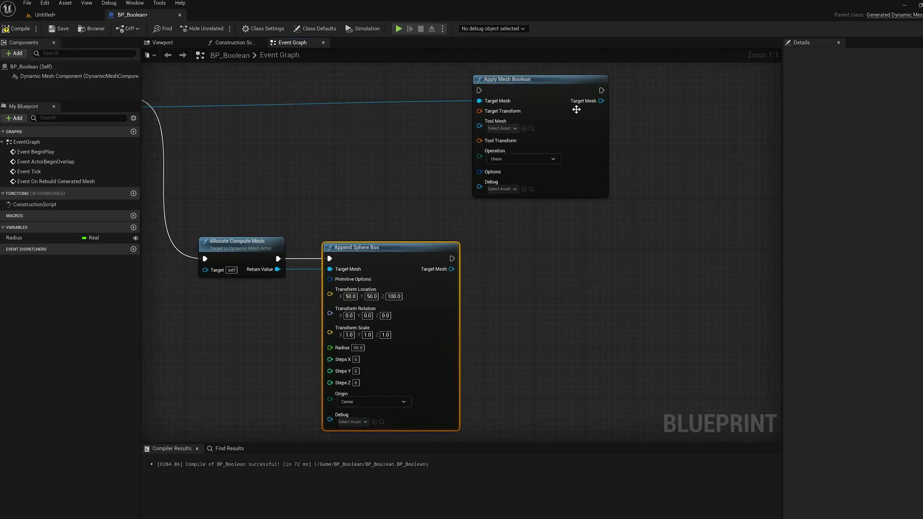
- Wire Append Sphere Box's execution and mesh into Apply Mesh Boolean as its Tool Mesh
left_click_drag(560, 84, 632, 92)
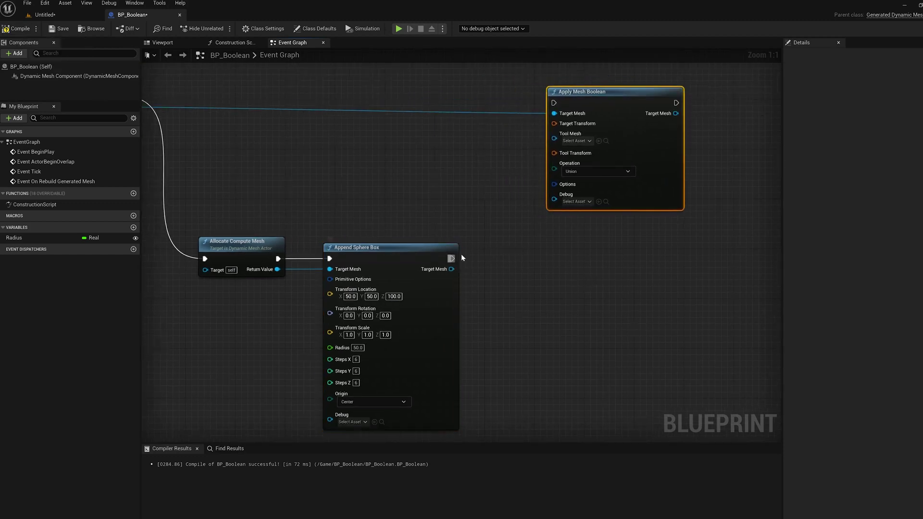
left_click_drag(452, 258, 554, 103)
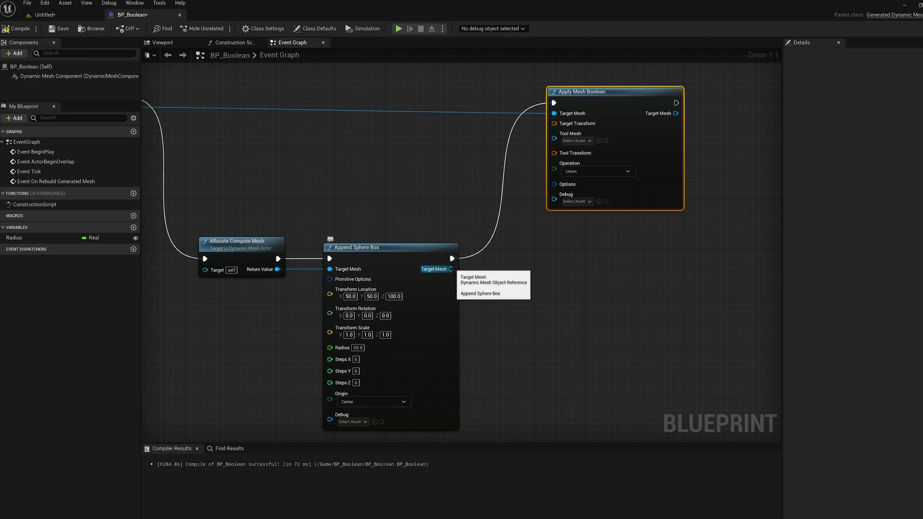
left_click_drag(451, 269, 555, 135)
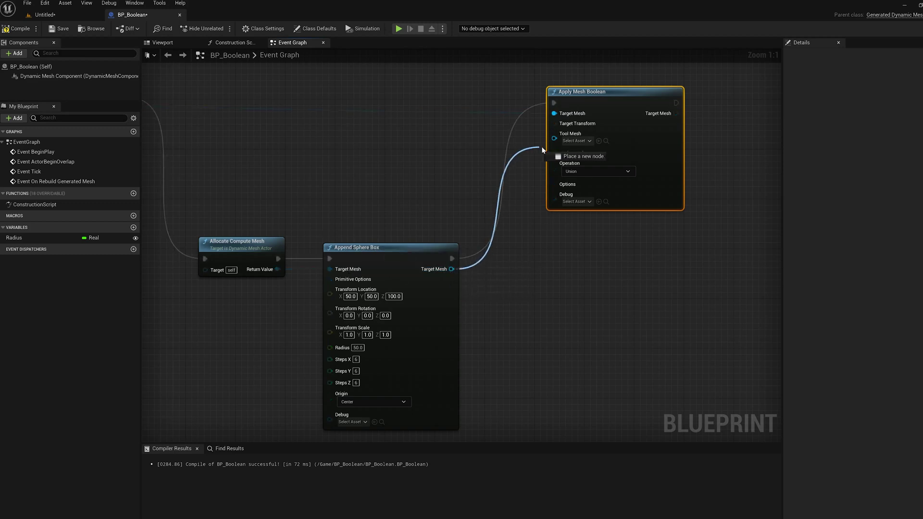
- Recenter the graph on Apply Mesh Boolean and pull a wire from its output mesh
right_click_drag(713, 163, 518, 238)
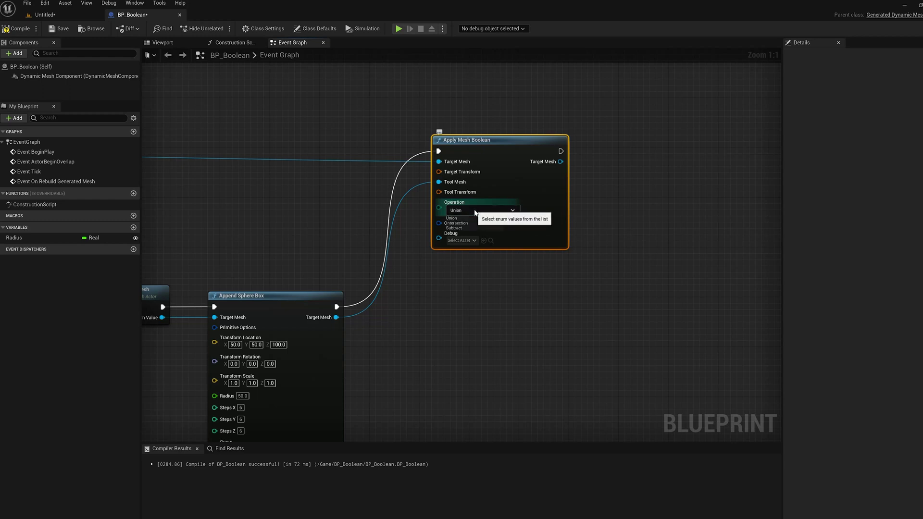
right_click_drag(475, 212, 365, 154)
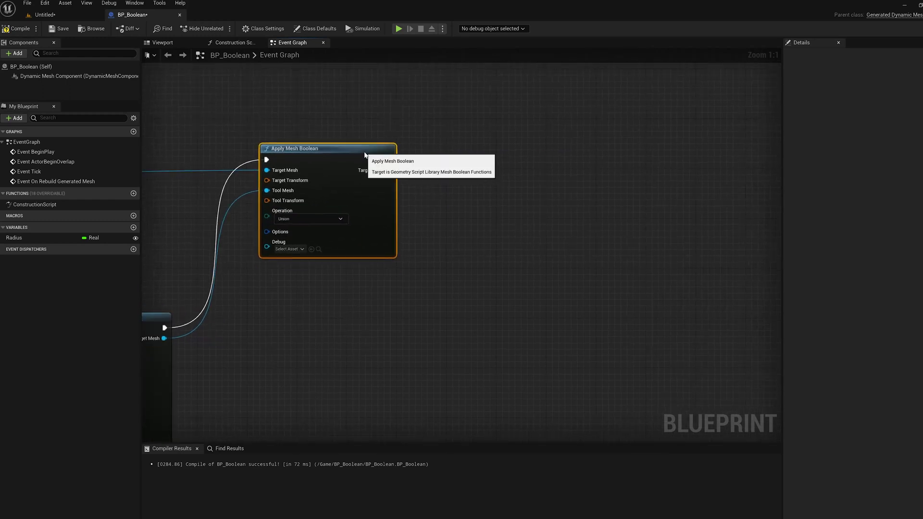
right_click_drag(367, 329, 711, 344)
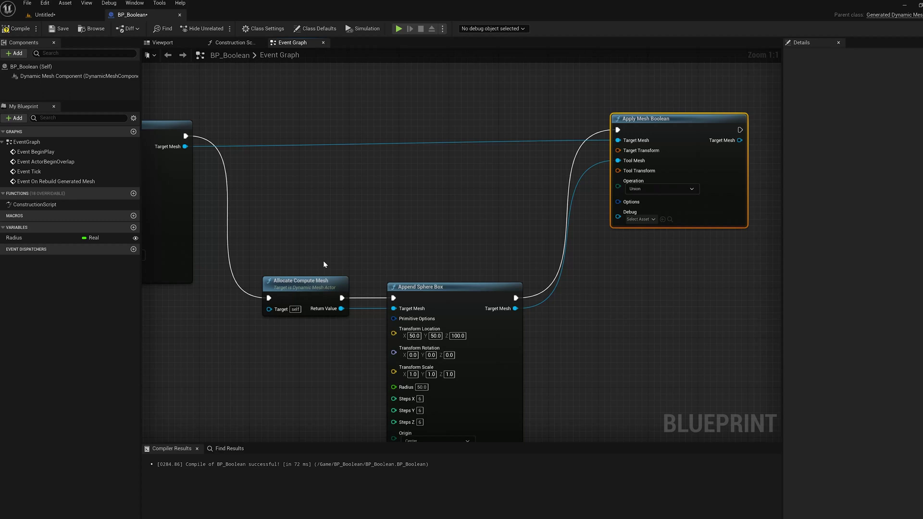
right_click_drag(318, 281, 488, 257)
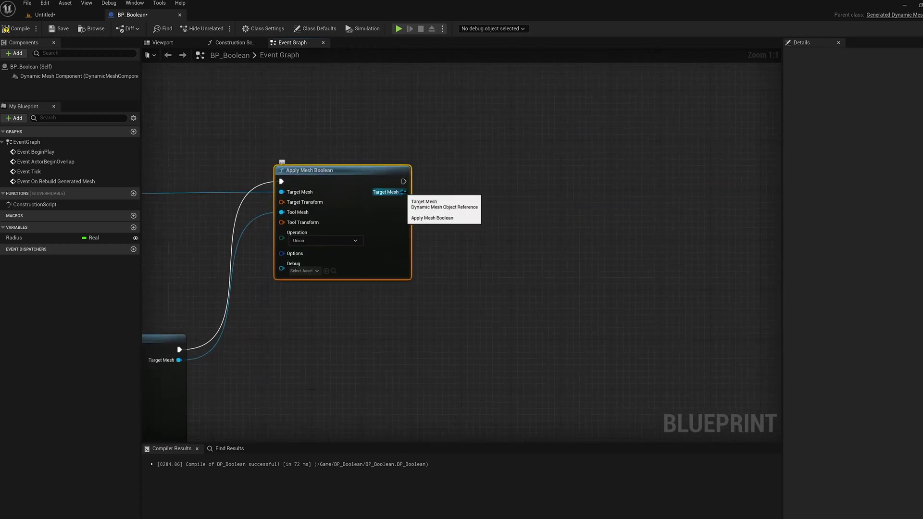
left_click_drag(409, 193, 501, 198)
type("release")
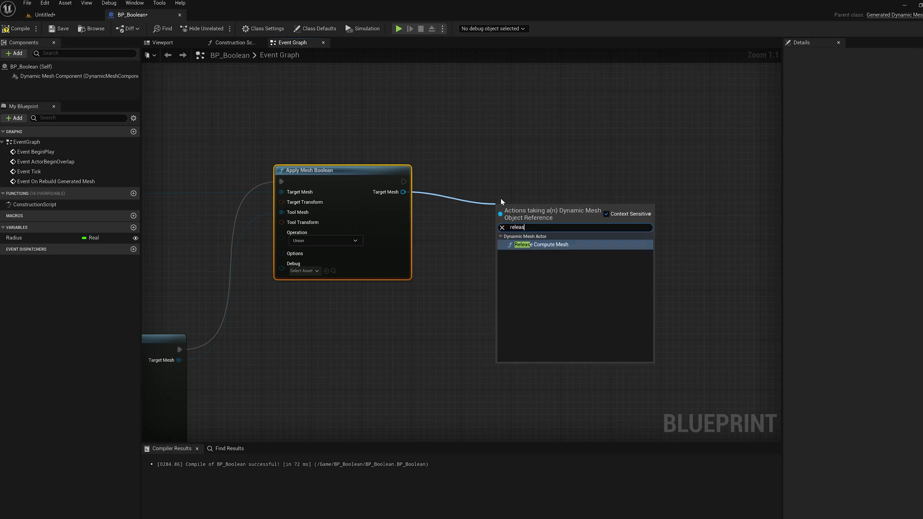
- Remove a mistakenly added Release Compute Mesh node and cancel the follow-up node search
left_click(551, 244)
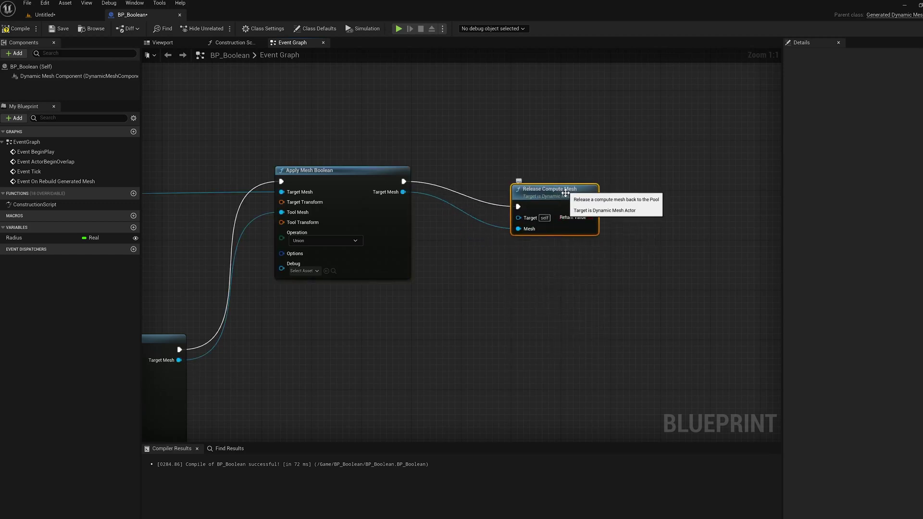
key("Delete")
left_click_drag(403, 192, 501, 175)
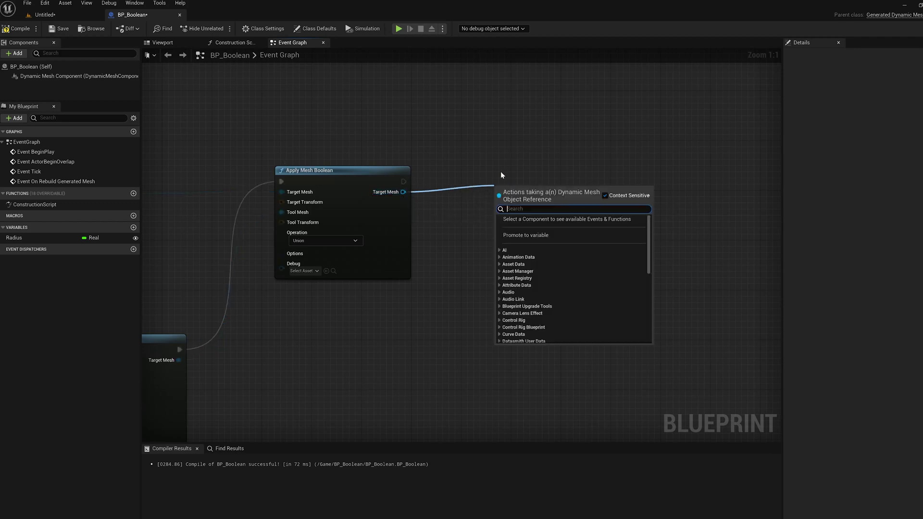
type("release all")
key("Home")
key("Delete")
key("Delete")
key("Delete")
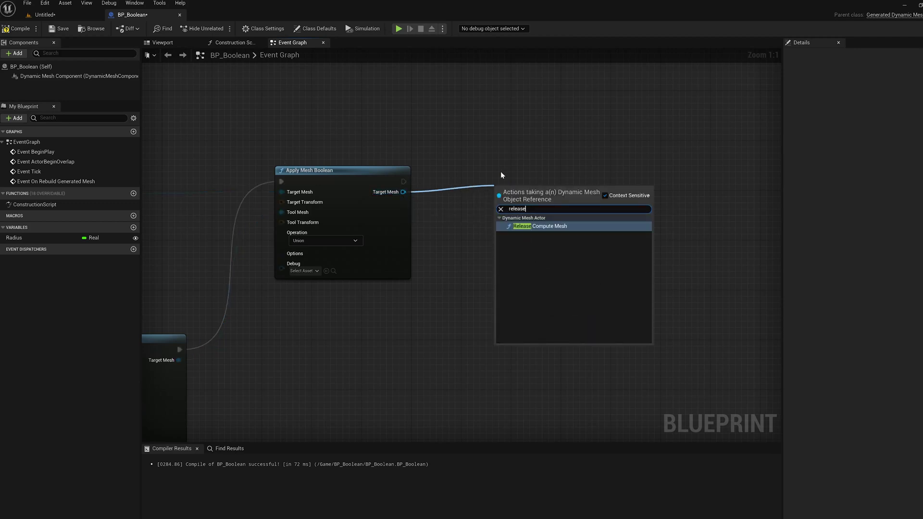
key("End")
type("compu")
key("Escape")
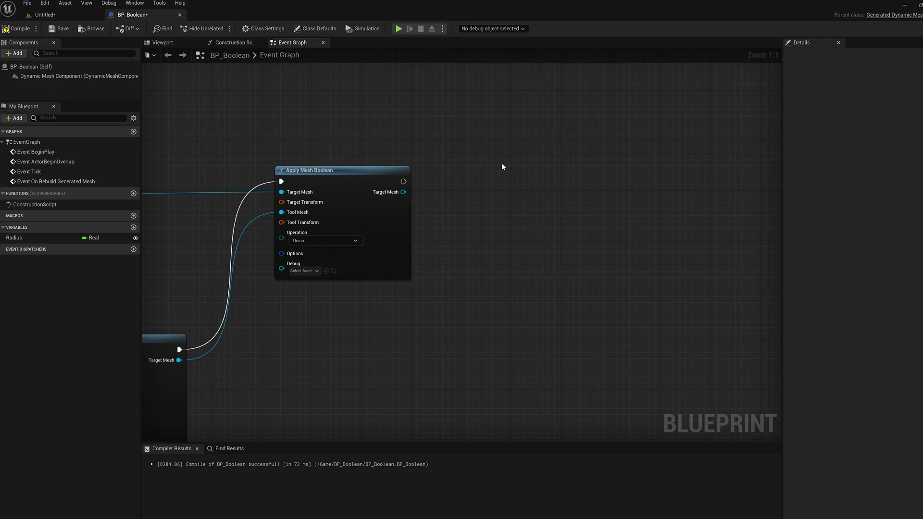
- Add Release All Compute Meshes, run after Apply Mesh Boolean
right_click(518, 173)
type("rel")
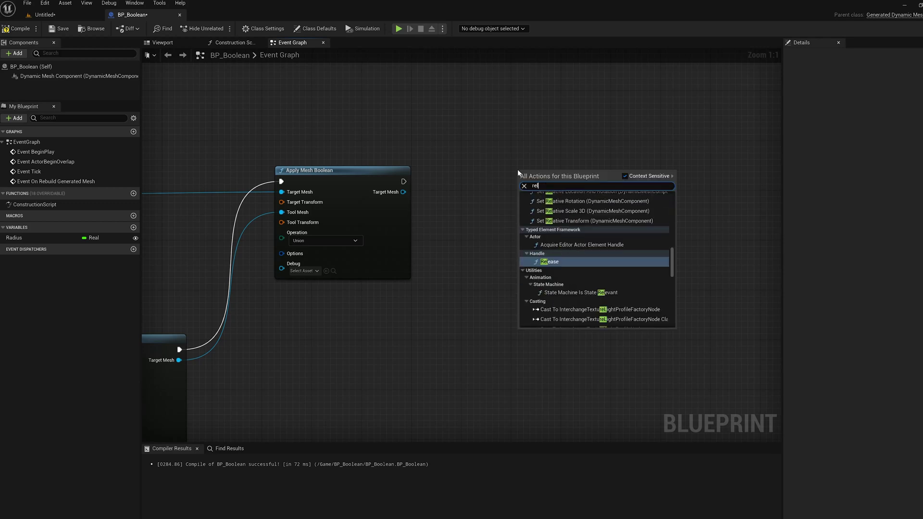
type("ease al")
key("Return")
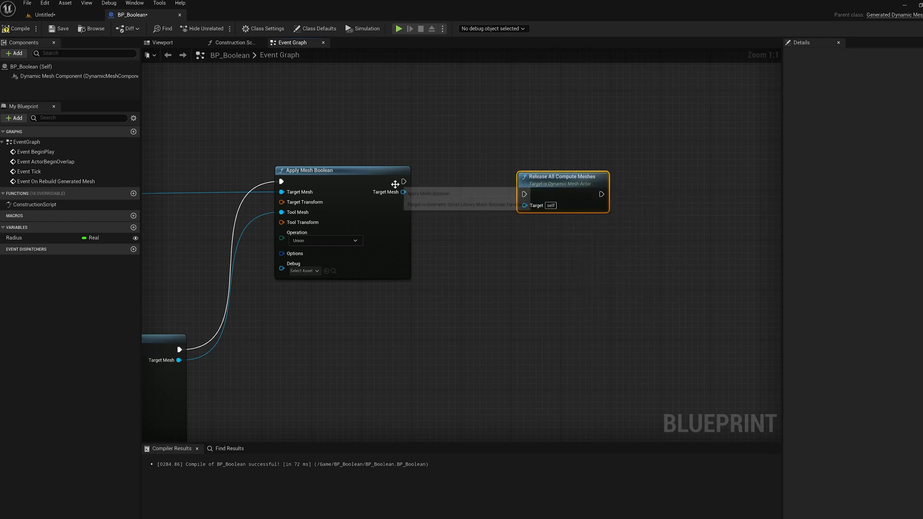
mouse_move(403, 181)
left_mouse_down()
mouse_move(529, 205)
mouse_move(524, 194)
mouse_move(547, 172)
left_mouse_up()
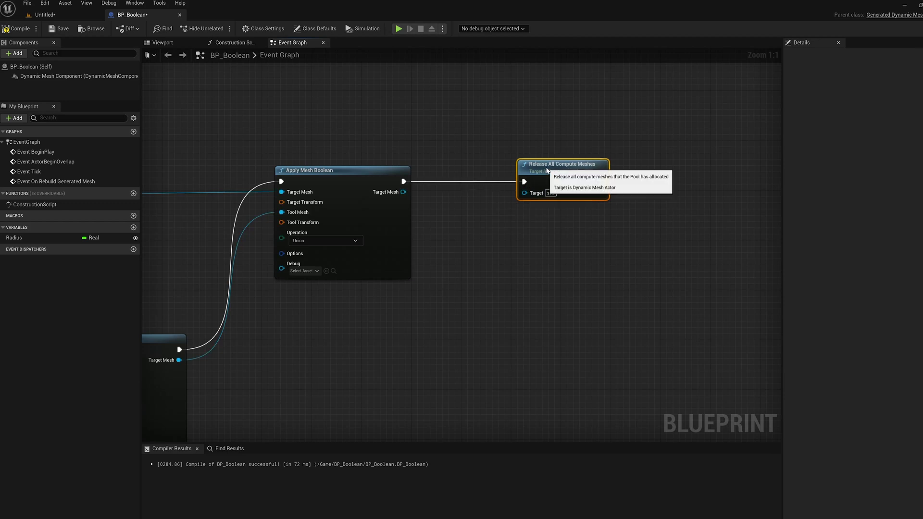
right_click_drag(547, 172, 566, 139)
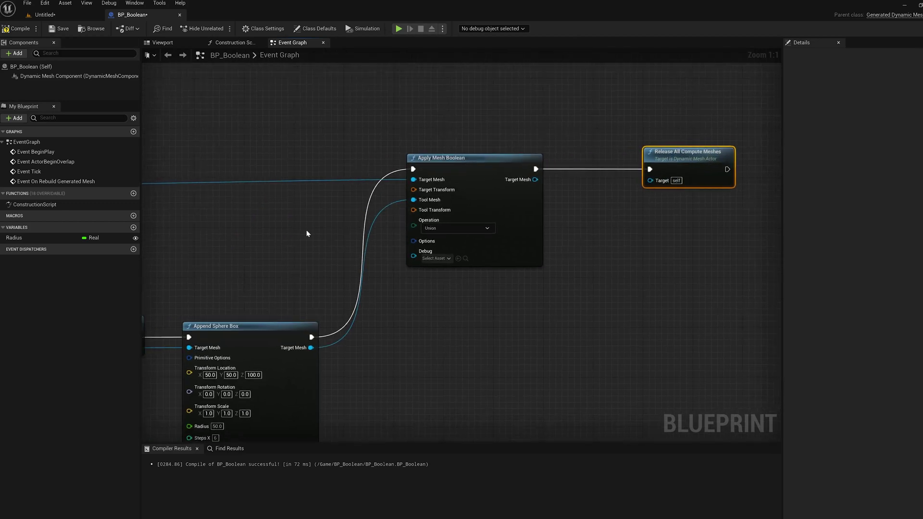
right_click_drag(307, 233, 625, 364)
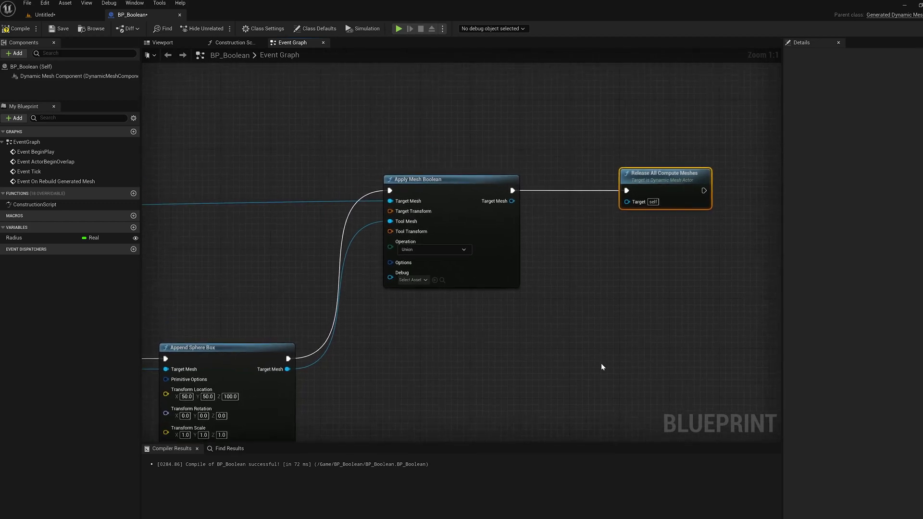
- Select the BP_Boolean actor in the Untitled level and rotate it
left_click(46, 15)
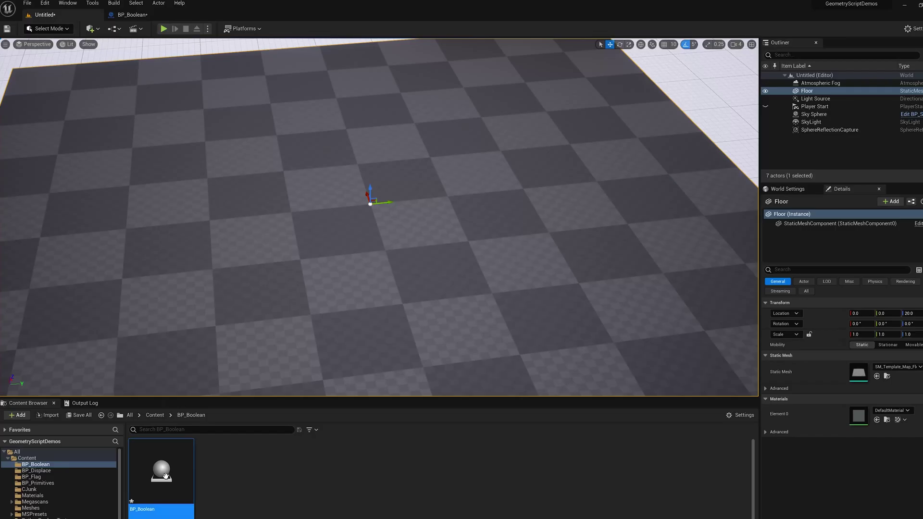
left_click(354, 234)
right_click_drag(490, 281, 462, 274)
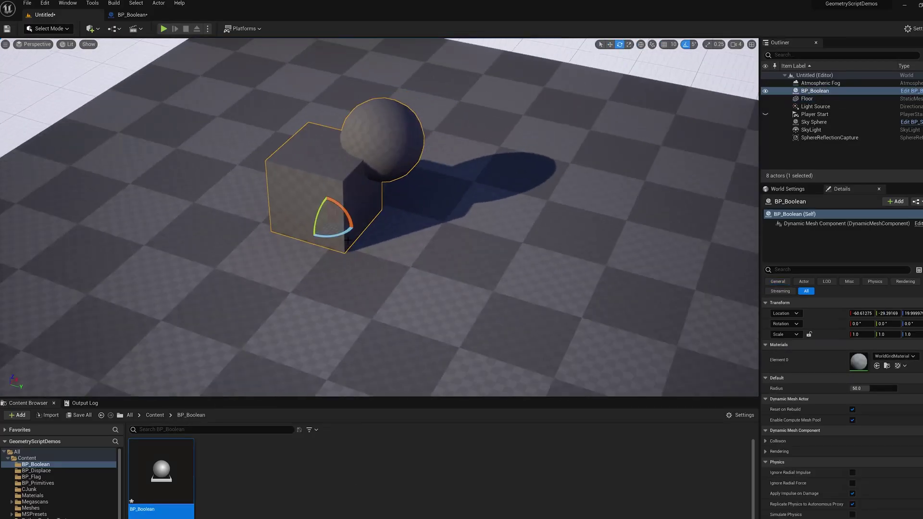
left_click_drag(347, 241, 365, 251)
right_click_drag(365, 250, 365, 251)
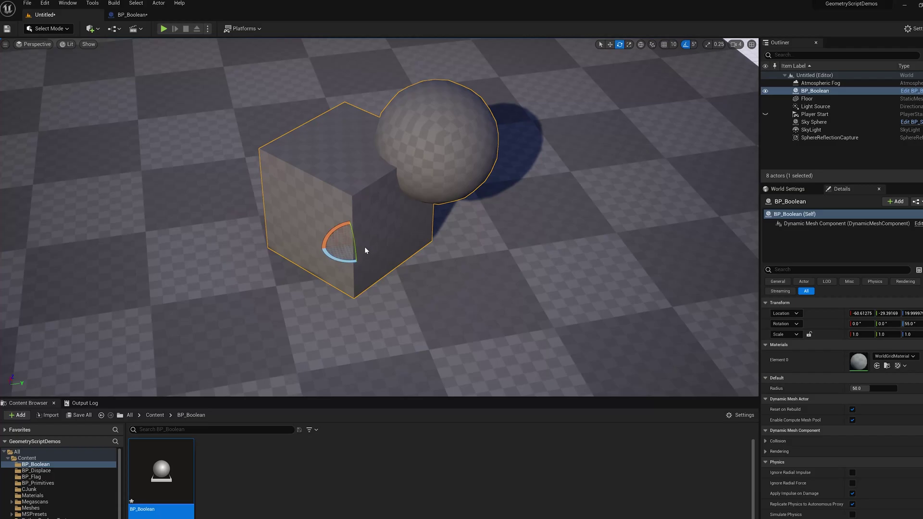
- Set Apply Mesh Boolean's operation to Subtract and inspect the carved cube in the level
left_click(132, 15)
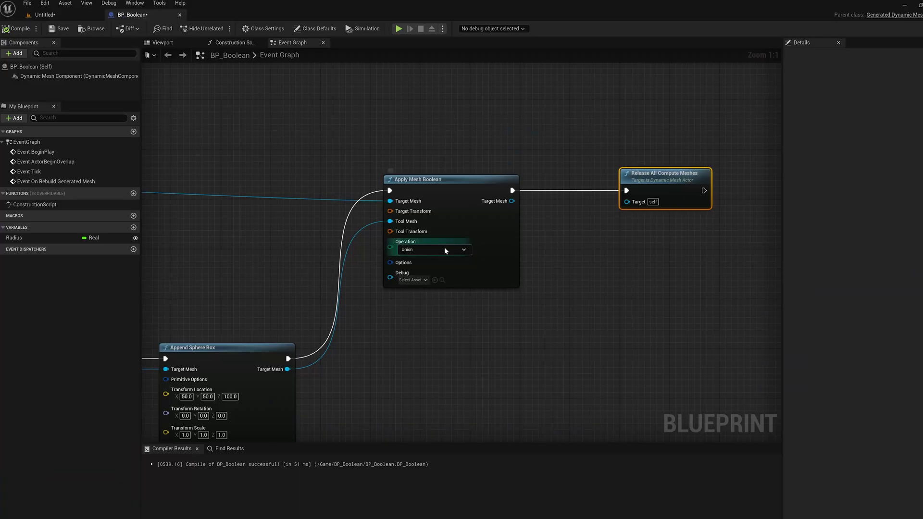
left_click(421, 267)
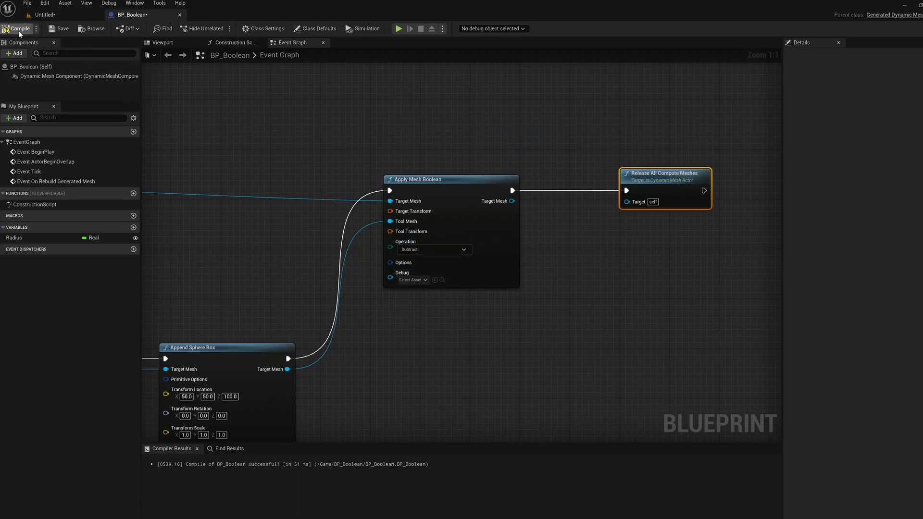
left_click(43, 15)
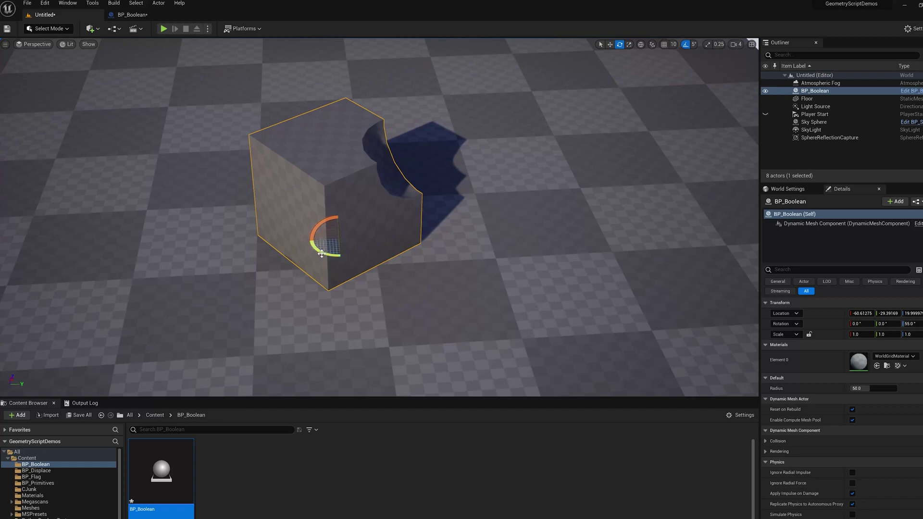
left_click_drag(322, 253, 383, 244)
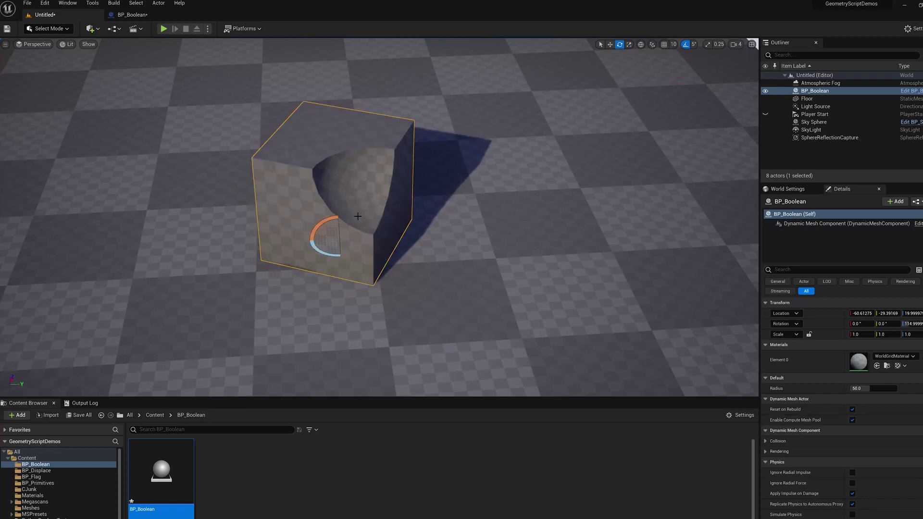
left_click(134, 16)
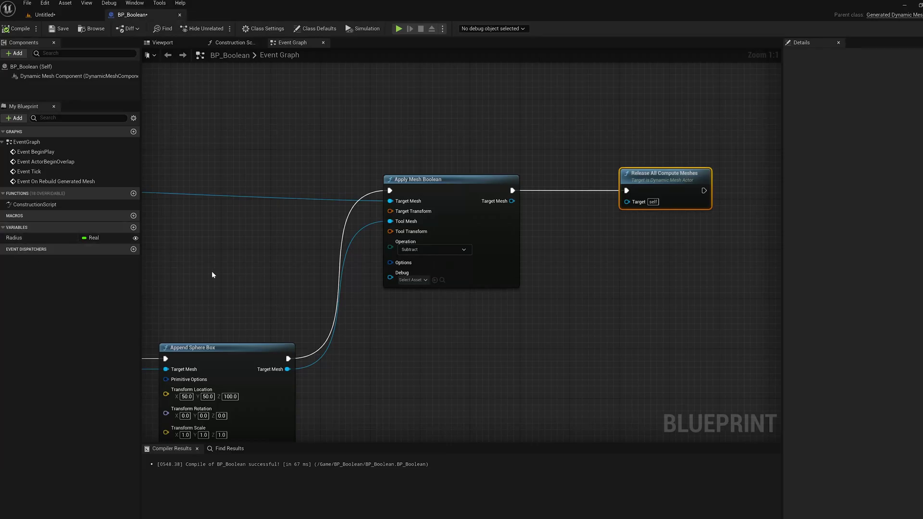
- Place a Get Radius node and wire it into Append Sphere Box's Radius pin
right_click_drag(213, 275, 374, 232)
left_click_drag(14, 238, 231, 387)
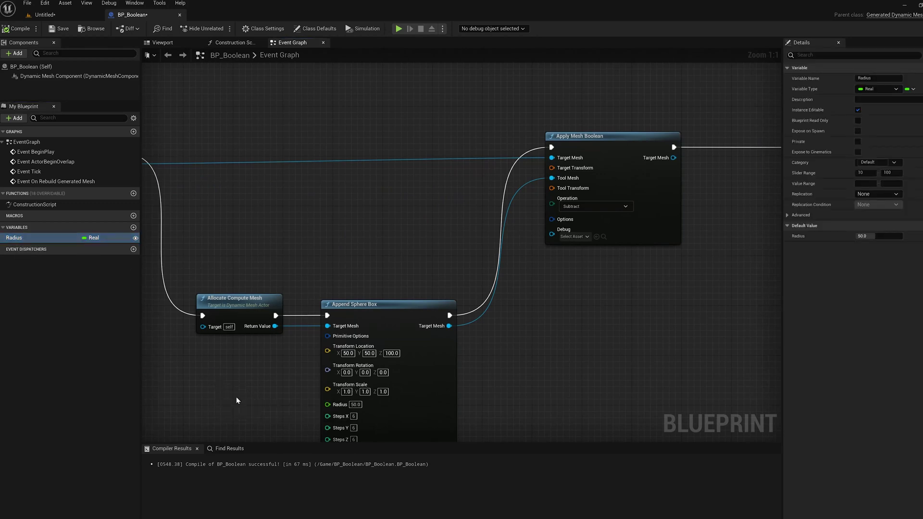
right_click_drag(237, 400, 278, 320)
left_click_drag(257, 312, 328, 324)
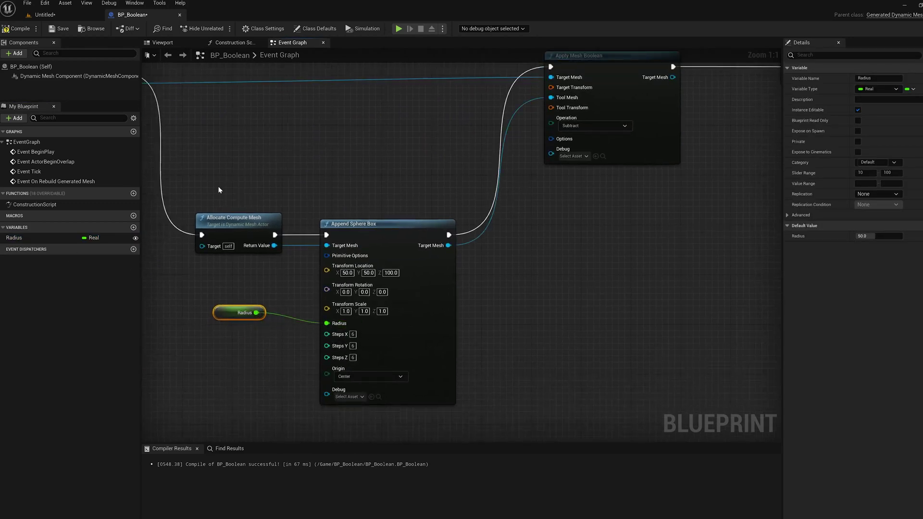
- Adjust Radius on the placed actor to watch the cavity resize
left_click(41, 16)
left_click_drag(866, 388, 858, 386)
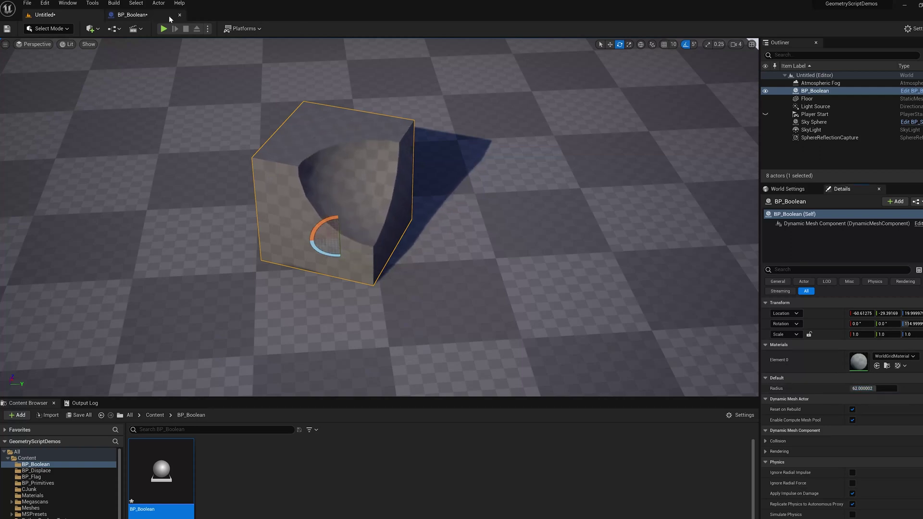
left_click(133, 15)
scroll(654, 217, "down", 3)
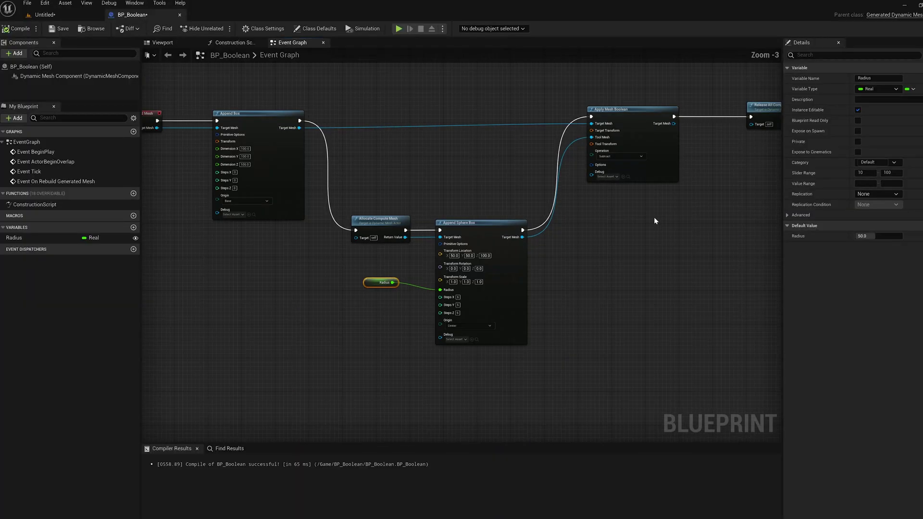
scroll(655, 223, "up", 1)
scroll(706, 227, "up", 2)
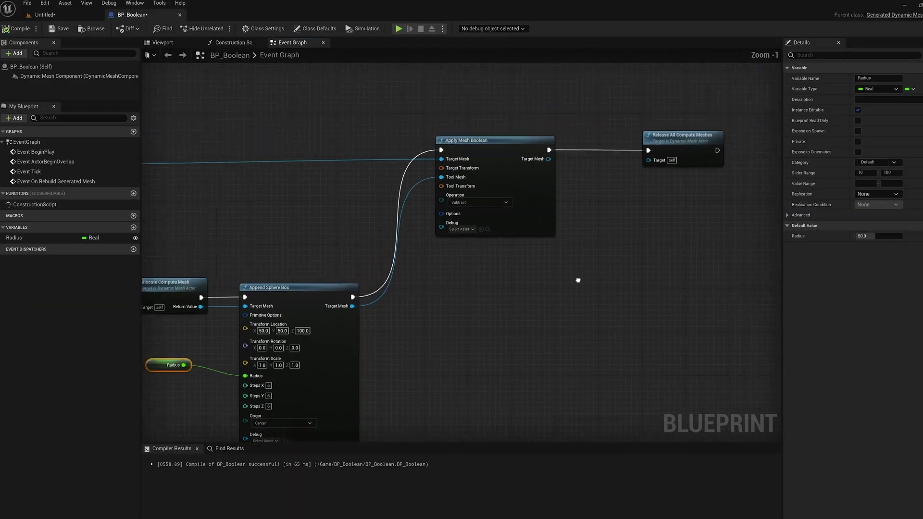
- Move Apply Mesh Boolean and Release All Compute Meshes right, then add another Allocate Compute Mesh
right_click_drag(616, 258, 520, 298)
left_click_drag(354, 102, 705, 299)
right_click_drag(575, 283, 511, 273)
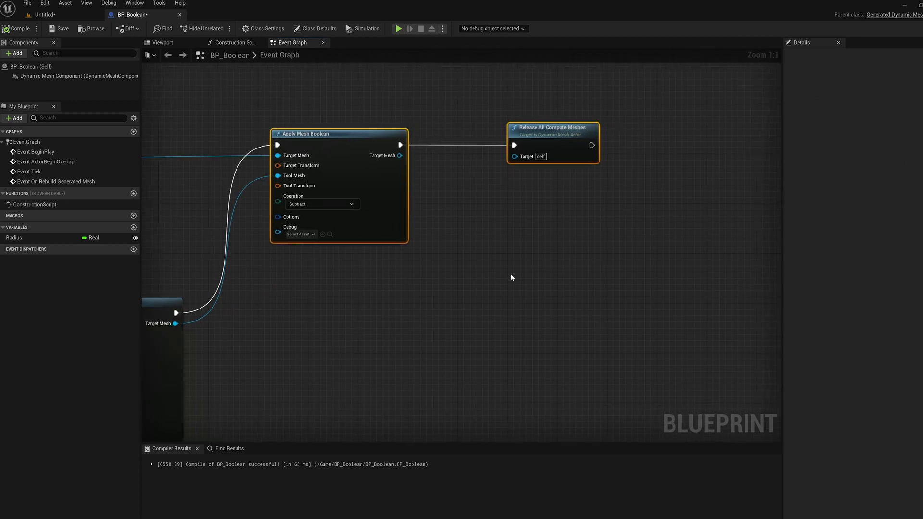
left_click_drag(364, 134, 585, 123)
right_click_drag(514, 236, 506, 296)
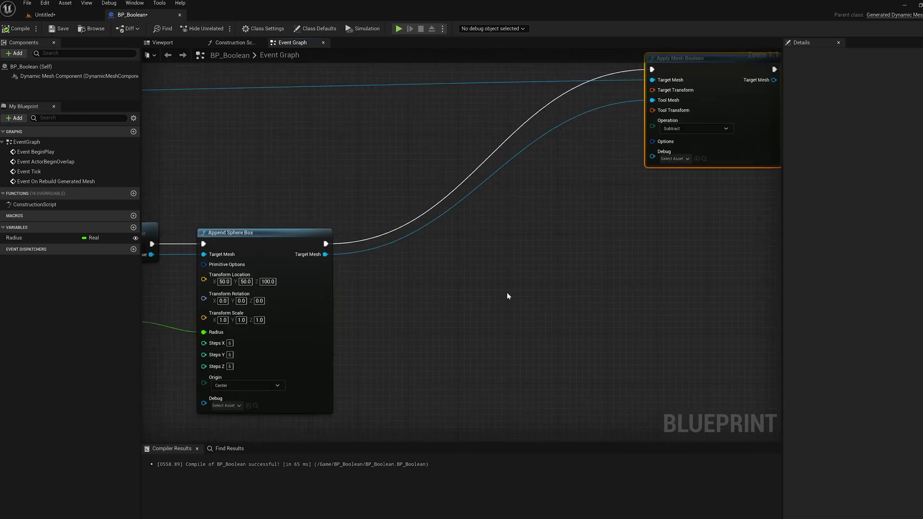
right_click_drag(329, 263, 492, 285)
right_click(472, 264)
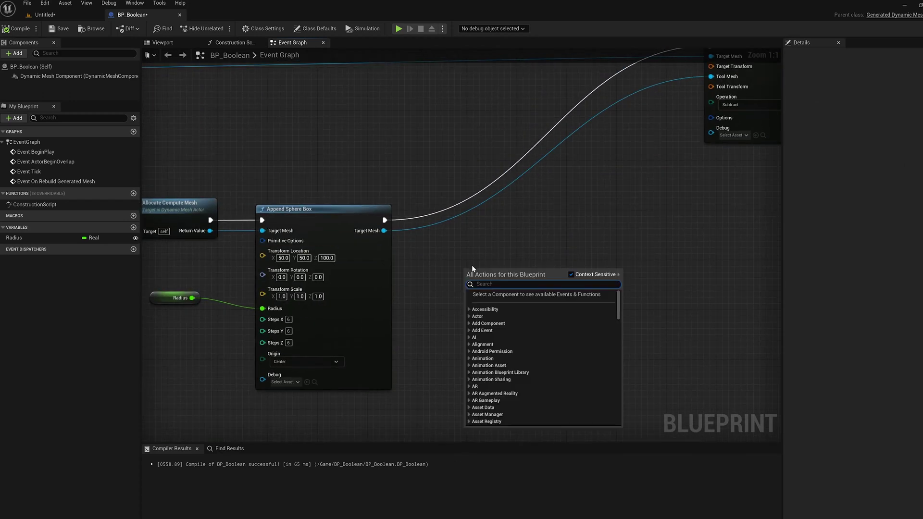
type("allocate co")
key("Return")
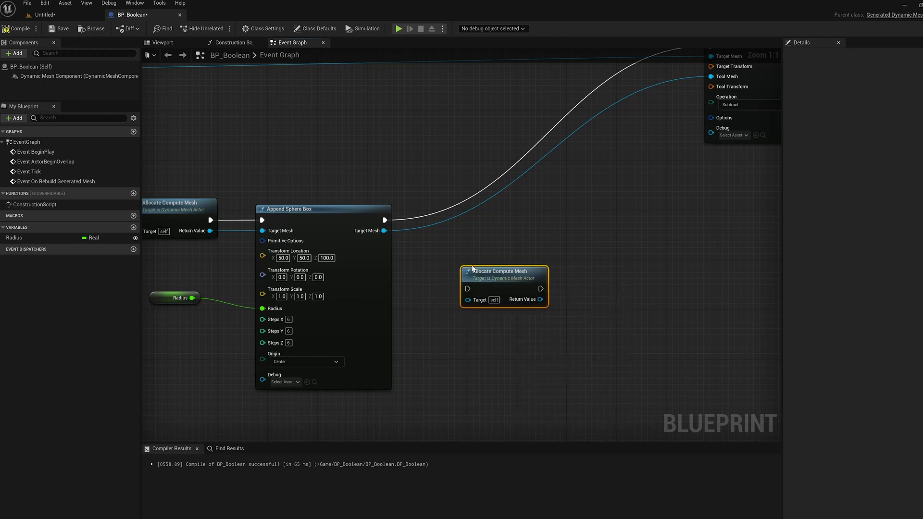
- Run the new Allocate Compute Mesh after Append Sphere Box and add Append Mesh Repeated
mouse_move(388, 220)
left_mouse_down()
mouse_move(468, 288)
mouse_move(479, 253)
left_mouse_up()
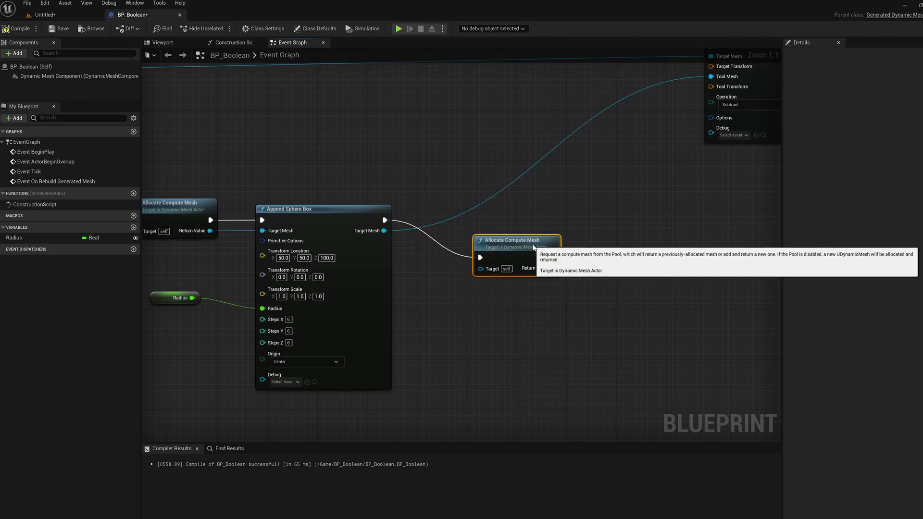
right_click_drag(578, 291, 498, 292)
left_click_drag(473, 263, 538, 265)
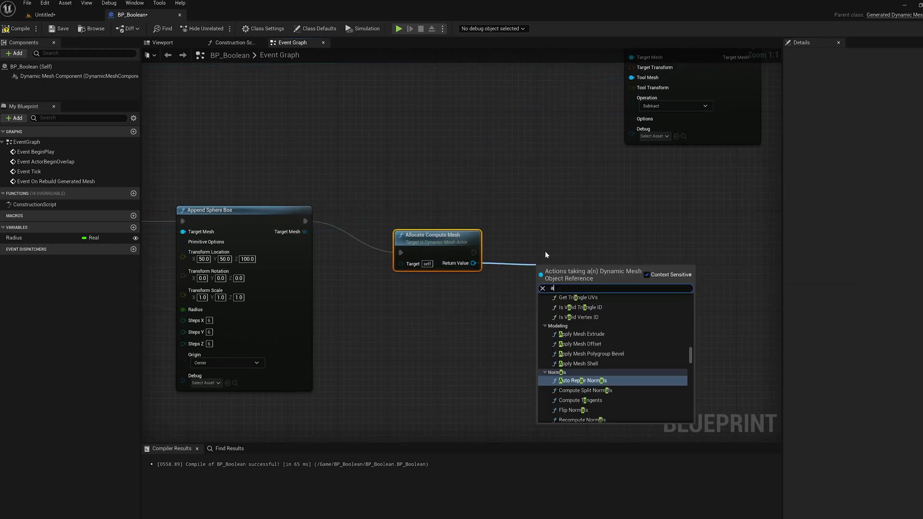
type("append")
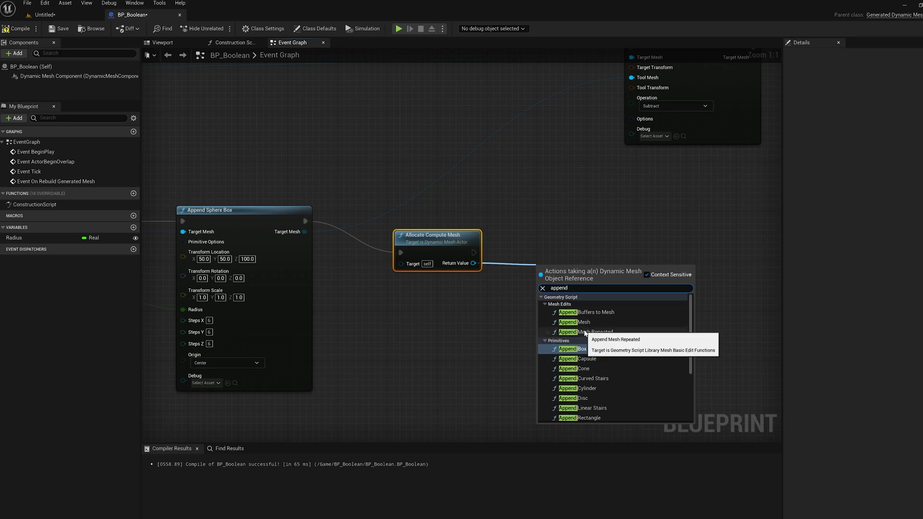
left_click(586, 331)
left_click_drag(563, 250, 551, 244)
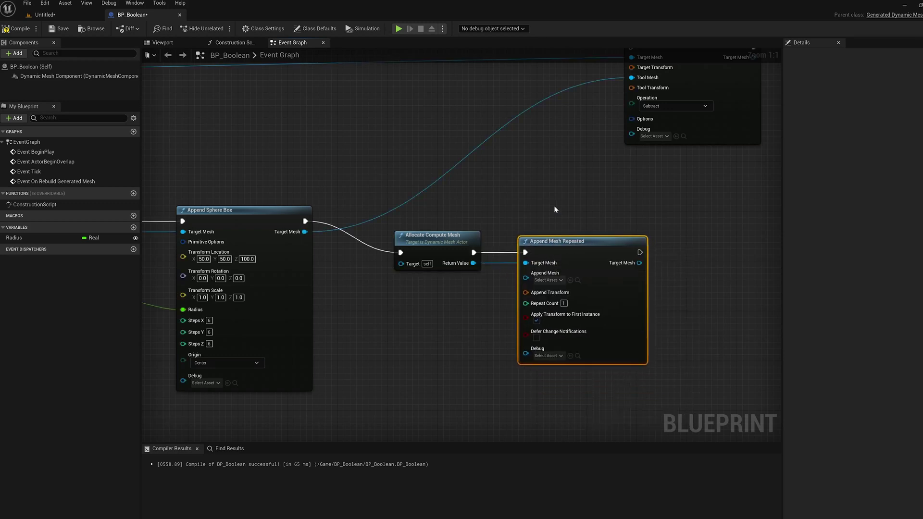
right_click_drag(559, 243, 541, 241)
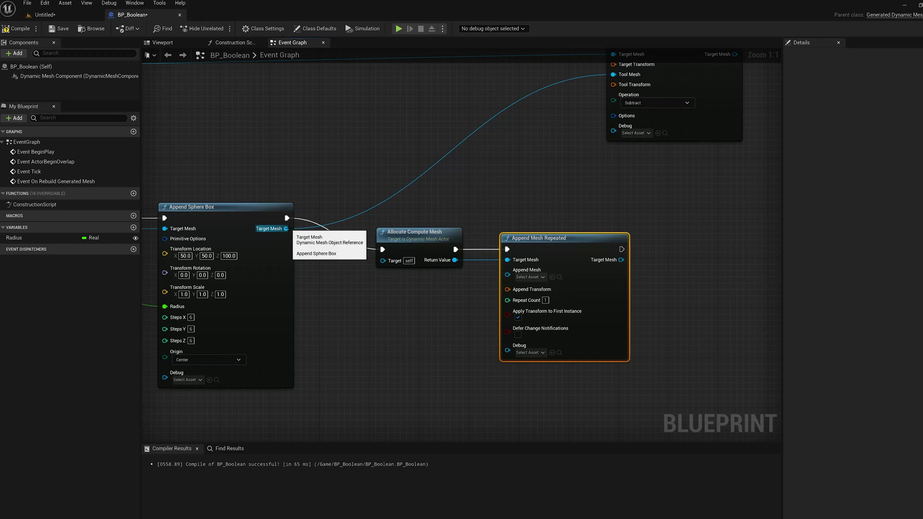
- Feed the sphere mesh into Append Mesh Repeated with 90° Z rotation per repeat, then compile
left_click_drag(287, 229, 507, 277)
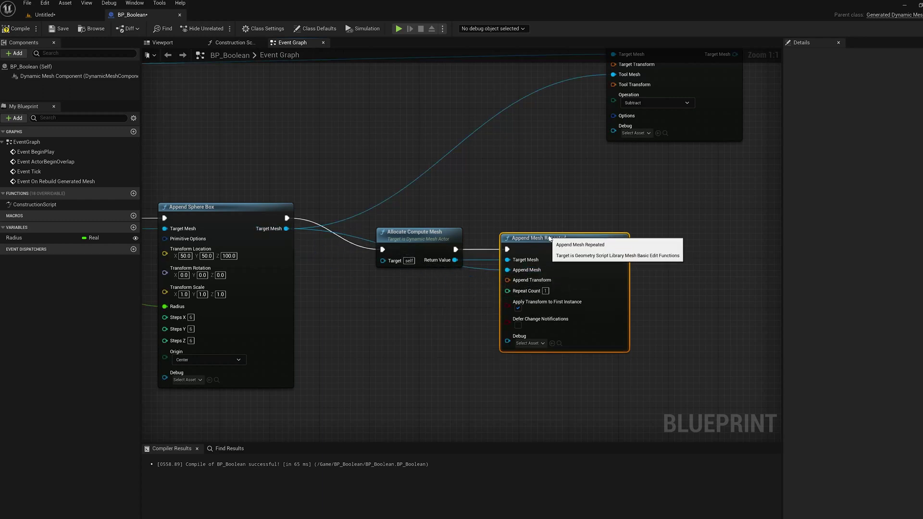
right_click(525, 282)
left_click(551, 308)
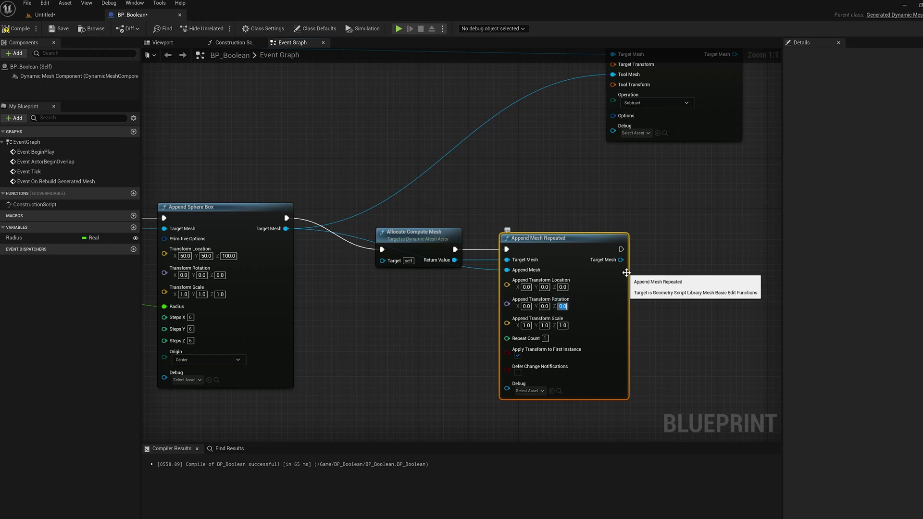
left_click(676, 315)
right_click_drag(675, 316, 655, 294)
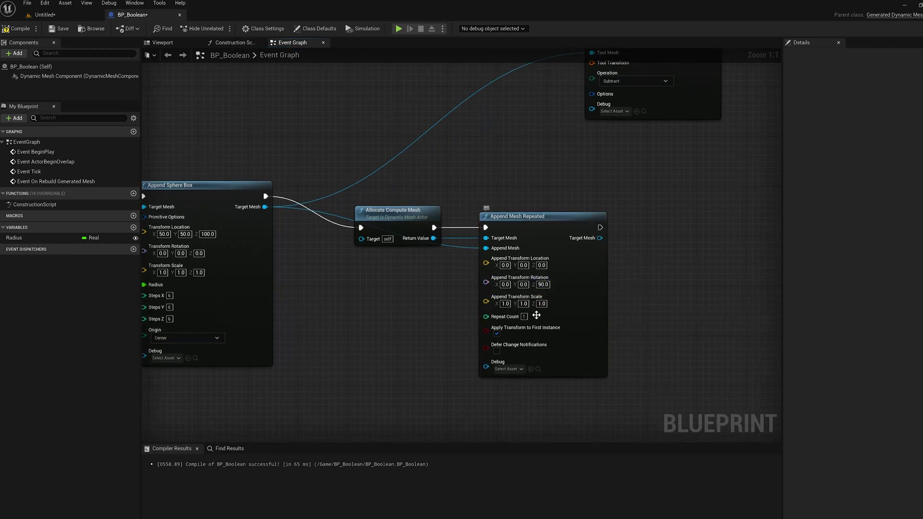
right_click_drag(548, 182, 519, 211)
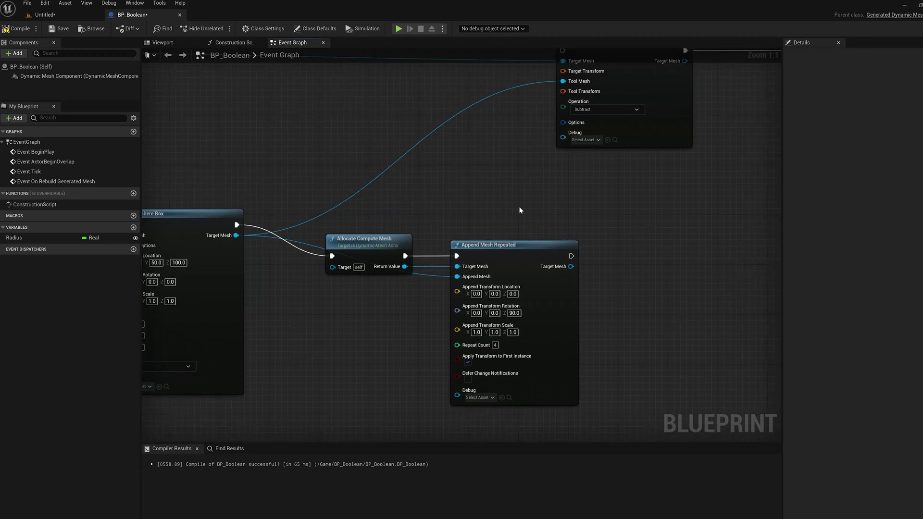
left_click(19, 28)
- Make the repeated spheres Apply Mesh Boolean's tool mesh and view the result in the level
right_click_drag(518, 165, 452, 209)
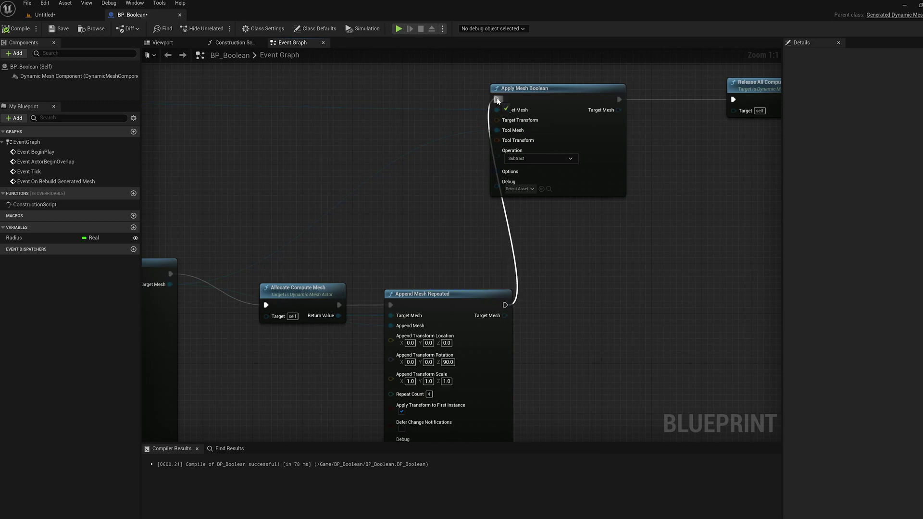
left_click_drag(505, 305, 496, 100)
left_click_drag(505, 315, 497, 131)
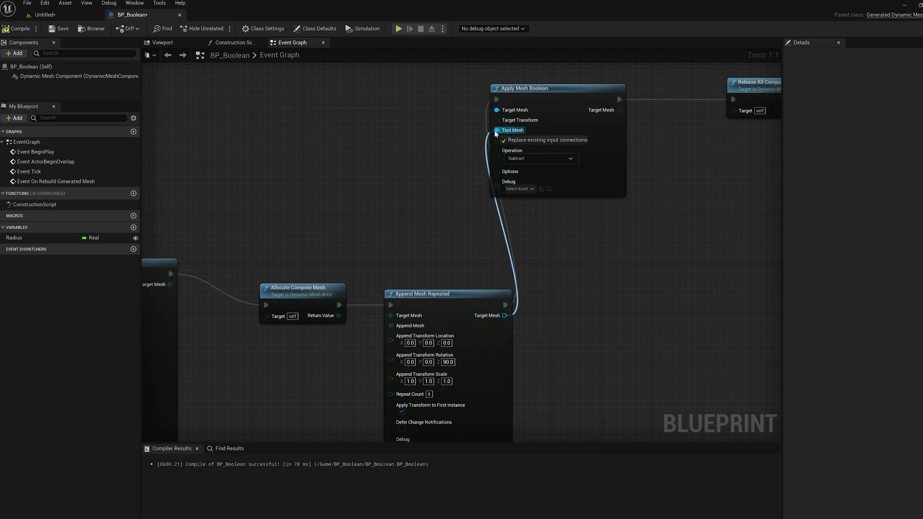
right_click_drag(496, 131, 532, 121)
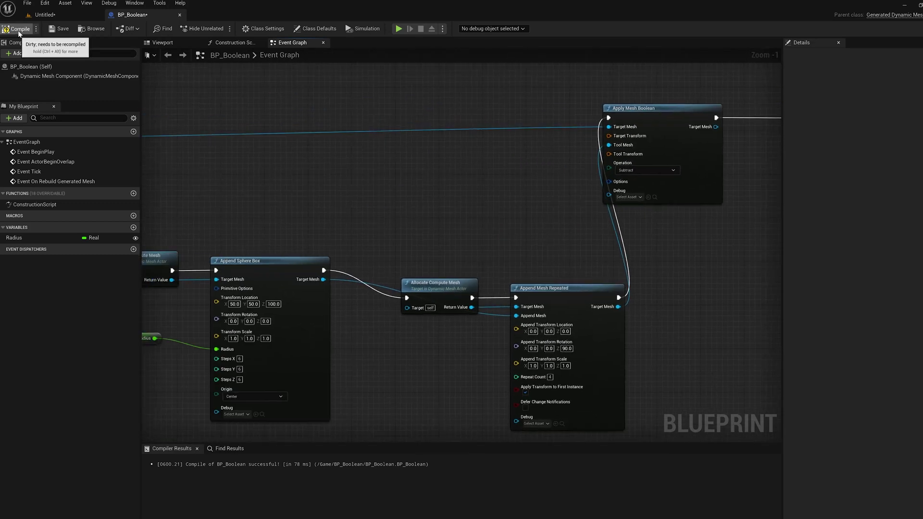
left_click(43, 15)
- Drag the Radius value down to about 36 and orbit to view the smaller cutouts
right_click_drag(433, 245, 667, 297)
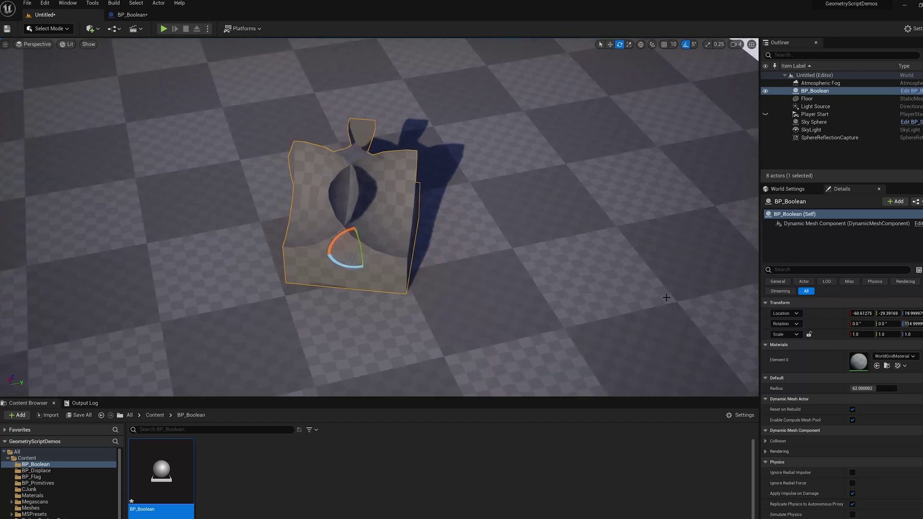
left_click_drag(876, 389, 863, 388)
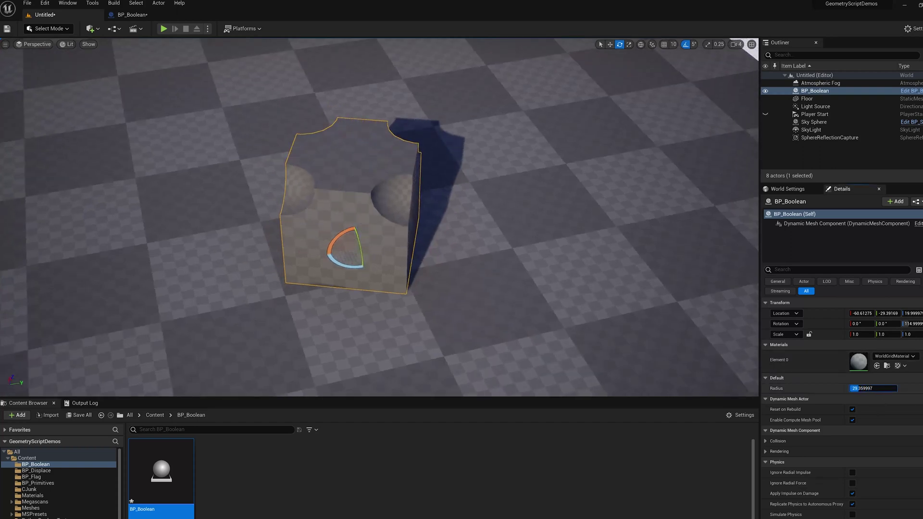
left_click_drag(570, 274, 433, 274, "alt")
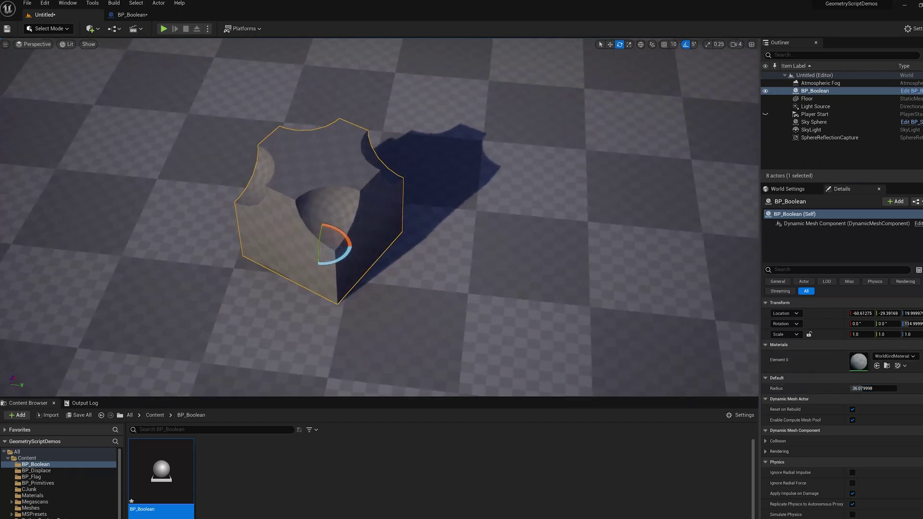